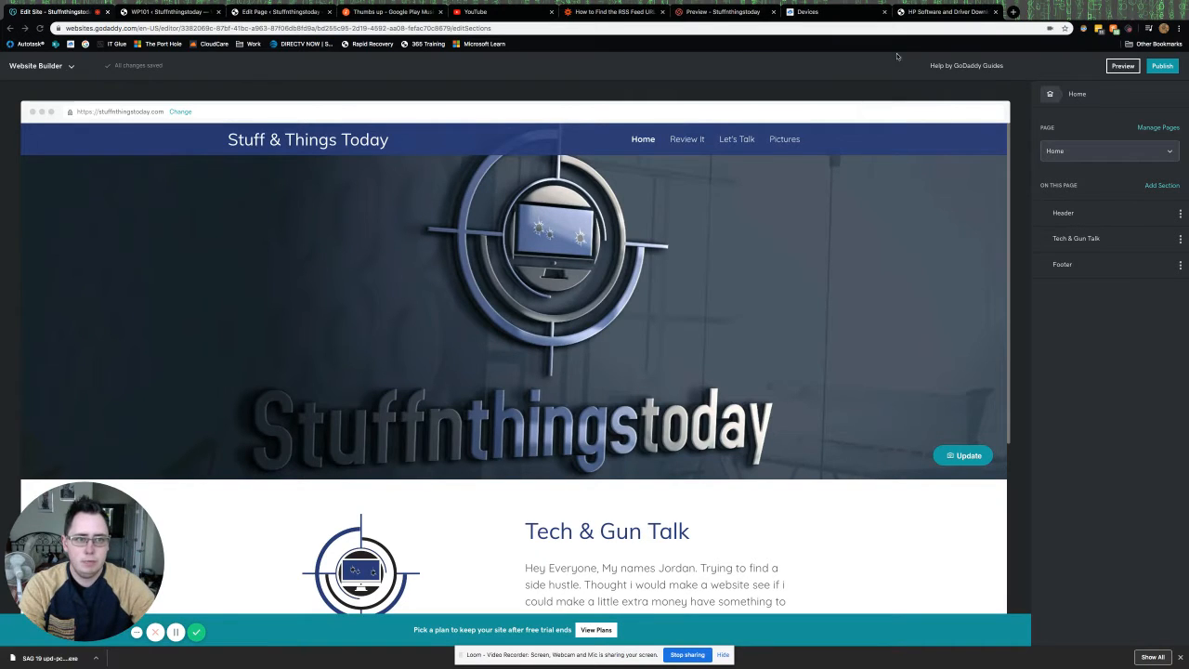
Try Windows with version Windows Server 2019 as the preferred operating system on HP's Universal Print Driver page, without applying it
{"action": "left_click", "coordinate": [940, 14]}
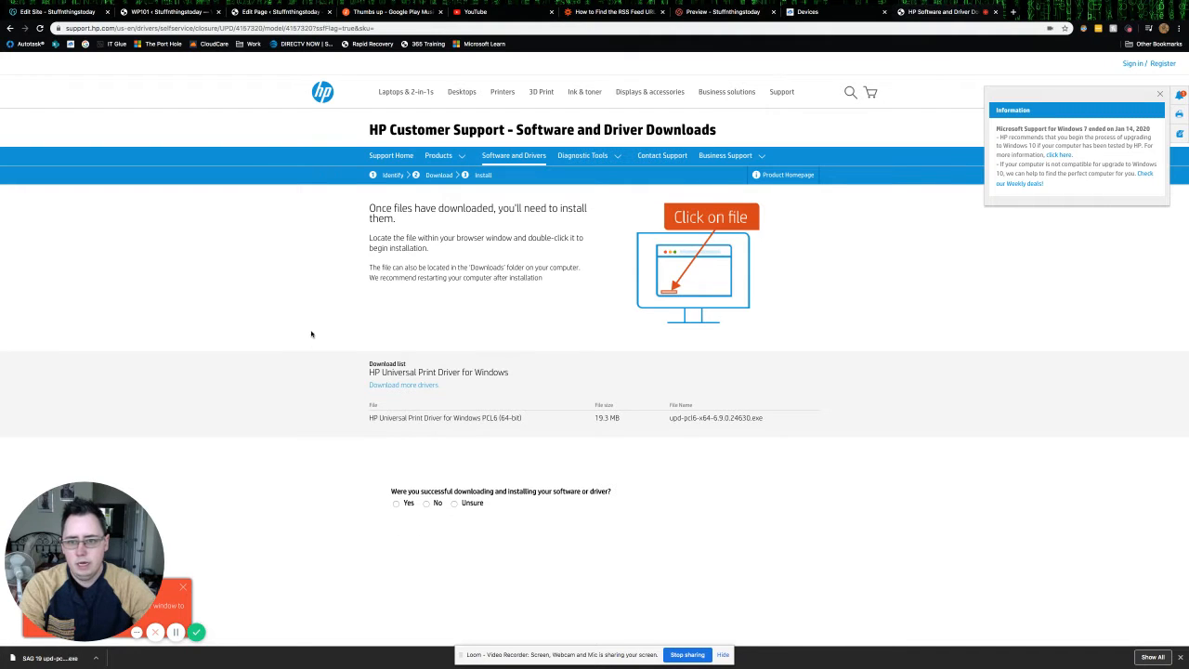
{"action": "left_click", "coordinate": [9, 28]}
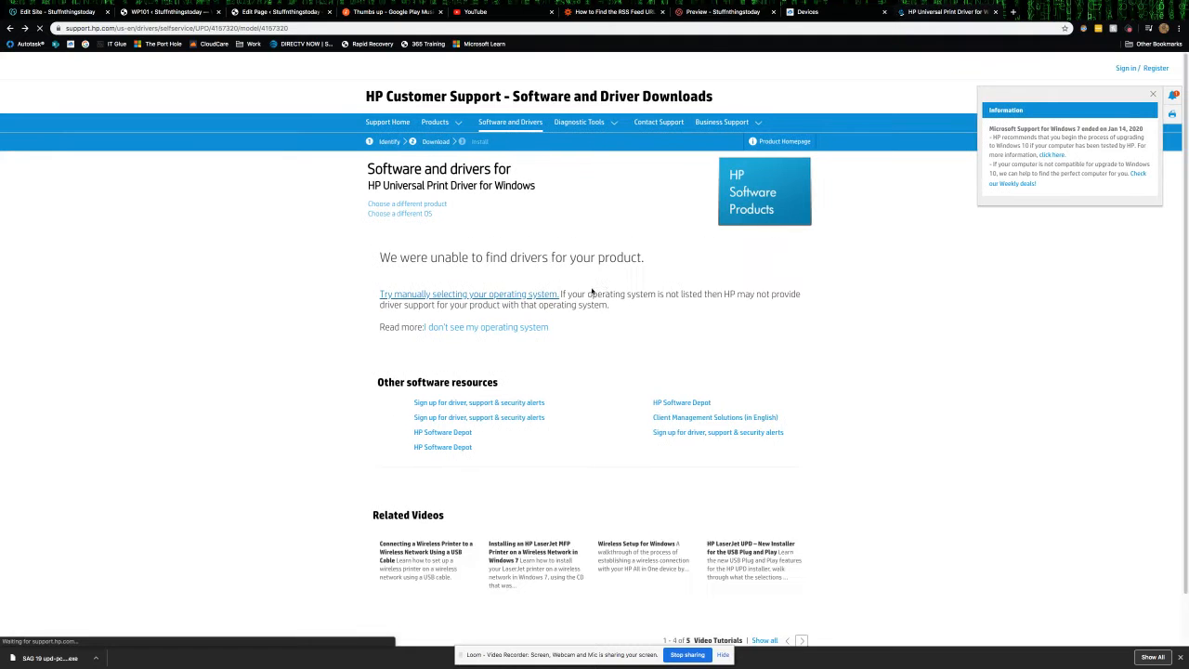
{"action": "left_click", "coordinate": [510, 253]}
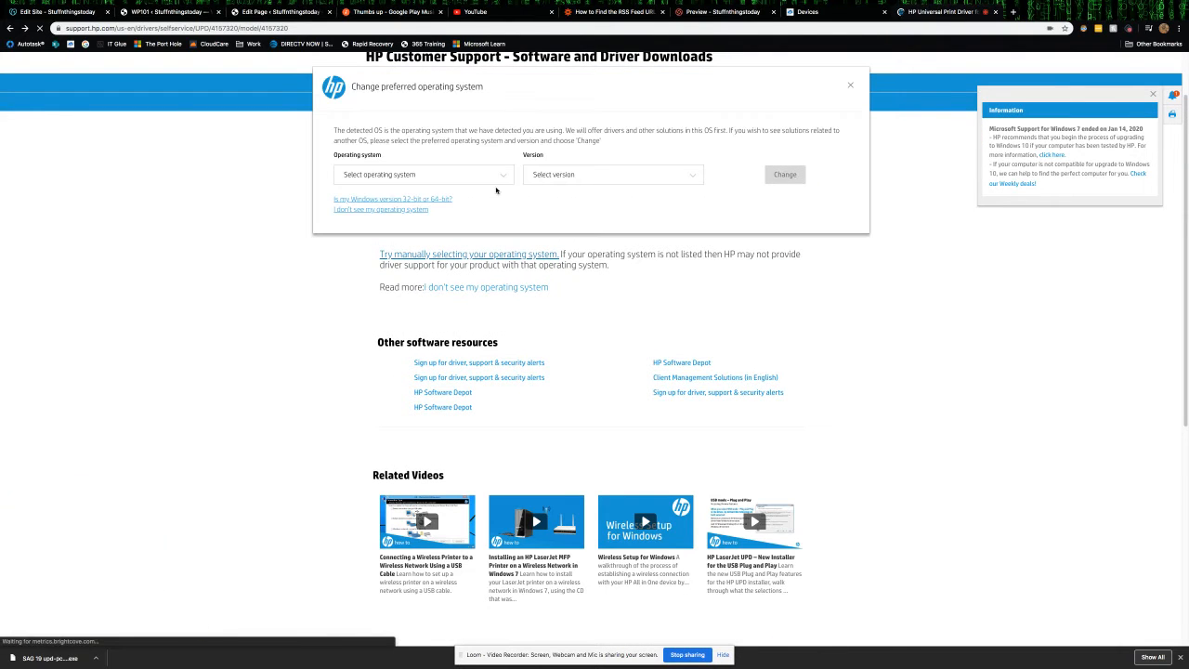
{"action": "left_click", "coordinate": [494, 177]}
{"action": "left_click", "coordinate": [379, 218]}
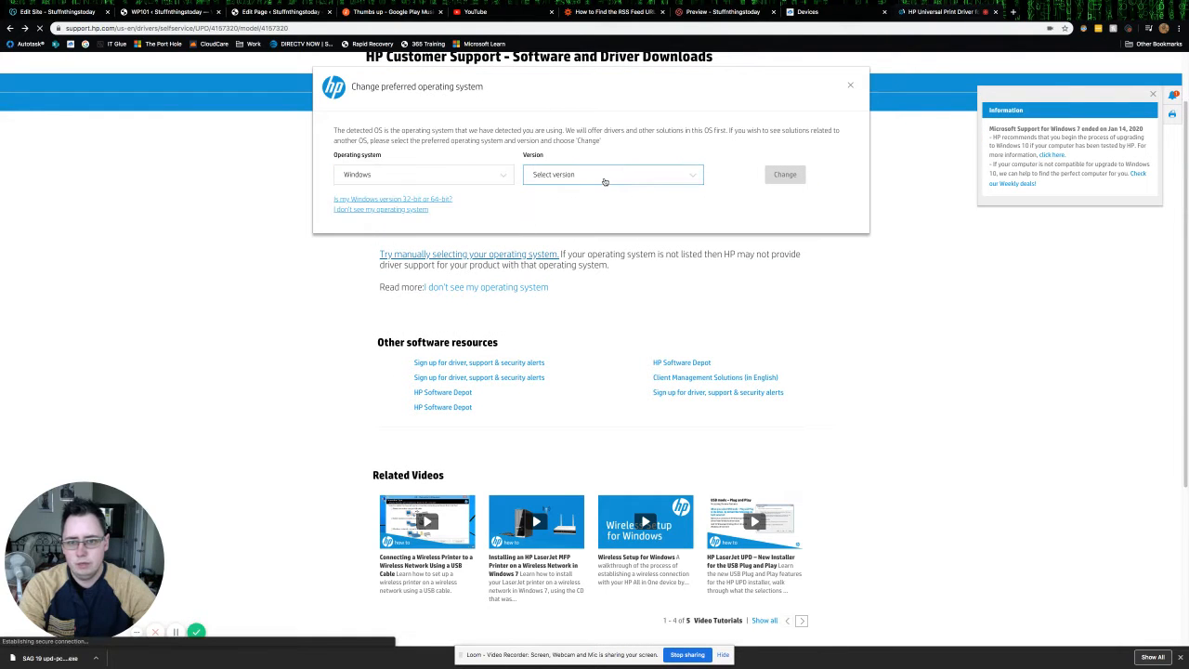
{"action": "left_click", "coordinate": [605, 183]}
{"action": "scroll", "coordinate": [594, 258], "scroll_direction": "down", "scroll_amount": 4}
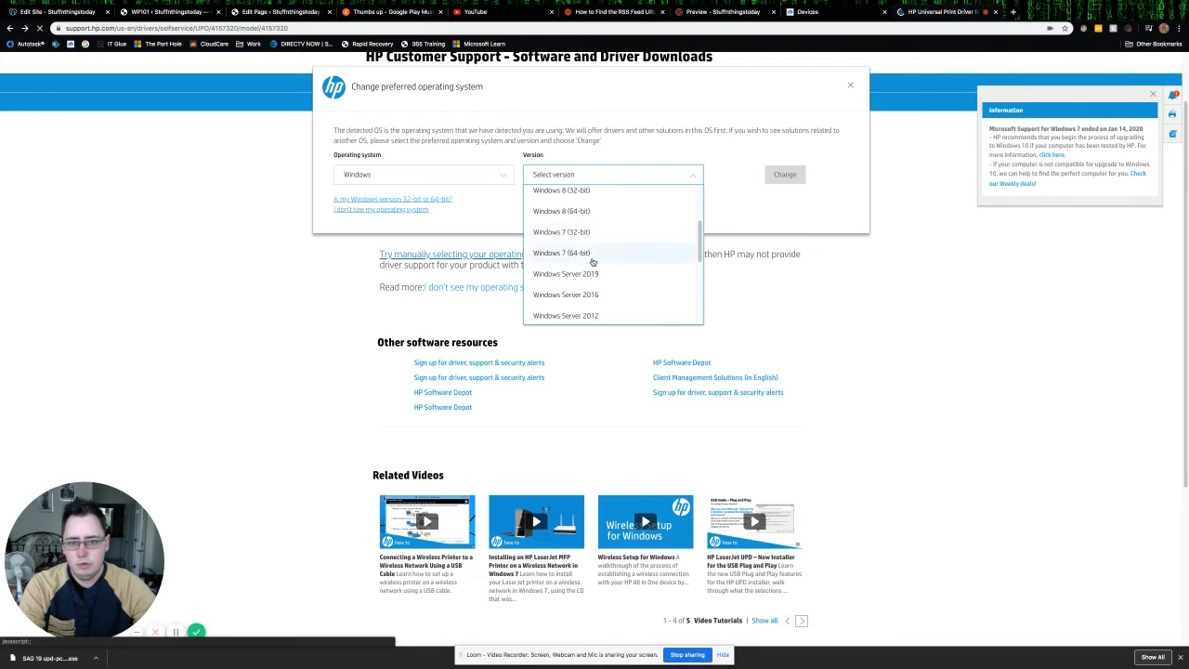
{"action": "scroll", "coordinate": [600, 265], "scroll_direction": "down", "scroll_amount": 5}
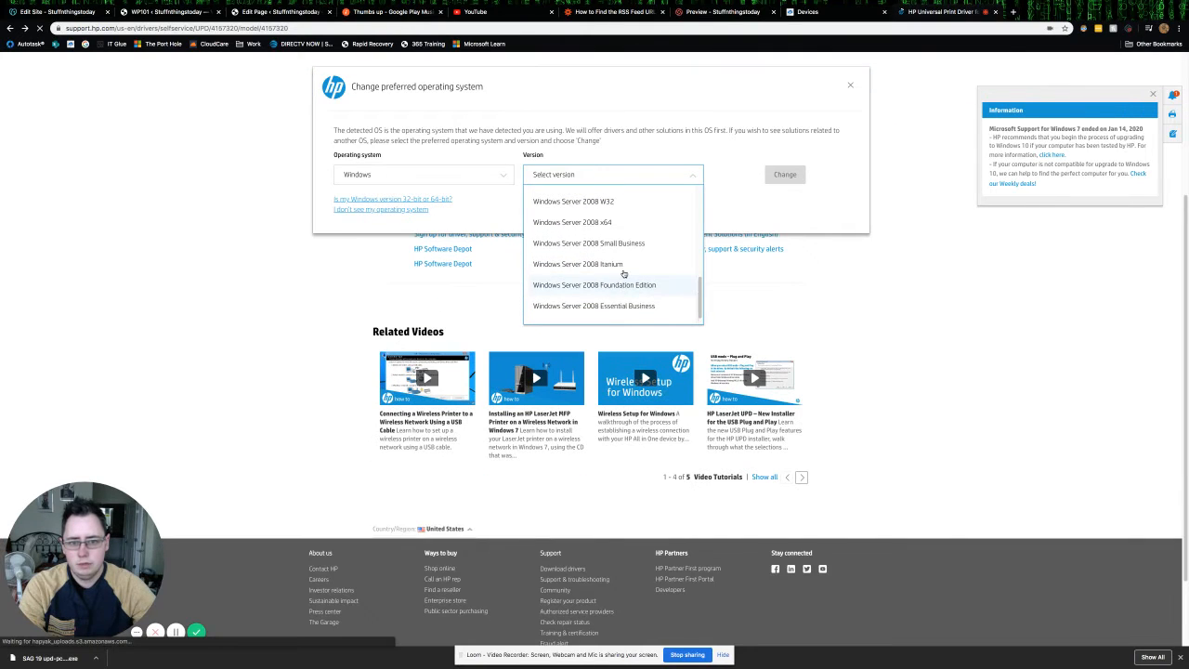
{"action": "scroll", "coordinate": [640, 246], "scroll_direction": "up", "scroll_amount": 4}
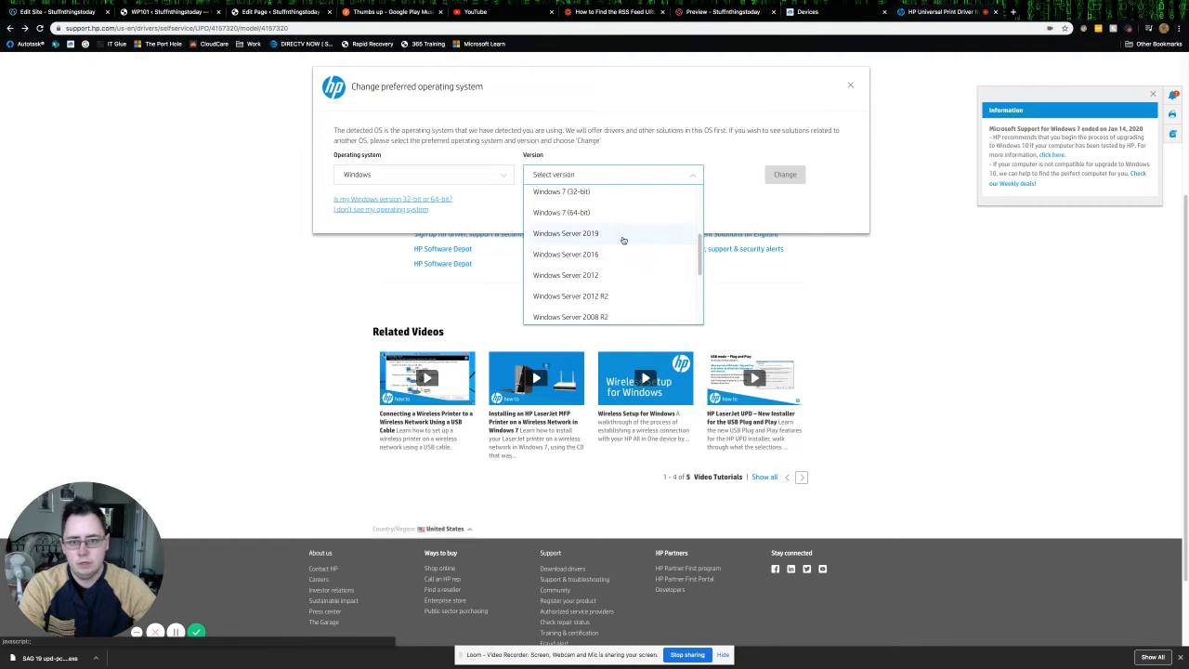
{"action": "left_click", "coordinate": [623, 235]}
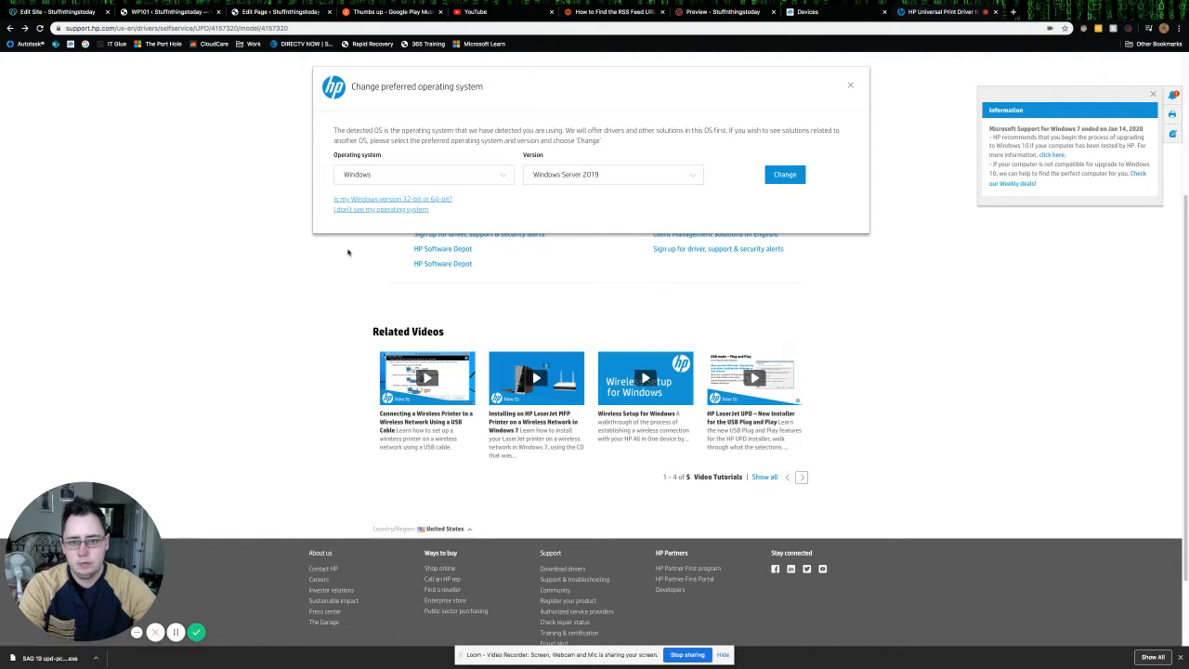
{"action": "left_click", "coordinate": [852, 86]}
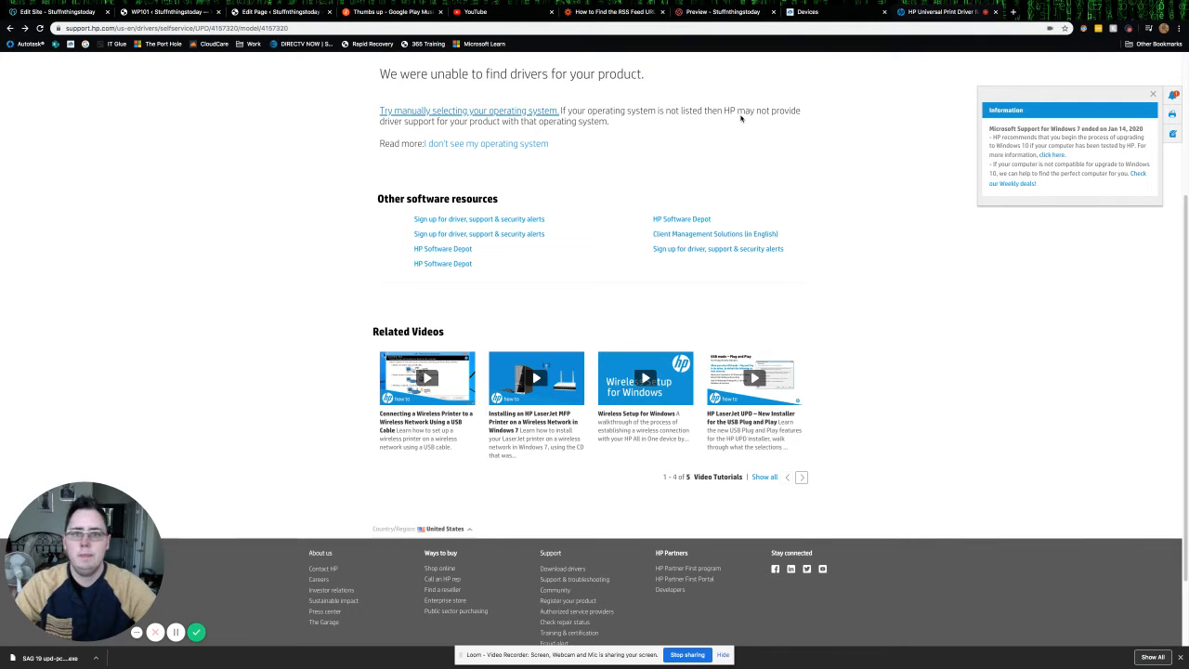
Switch to the remote server session and send it SAG 19 upd-pcl6-x64-6.9.0.24630 (1).exe from Downloads
{"action": "key", "text": "ctrl+Left"}
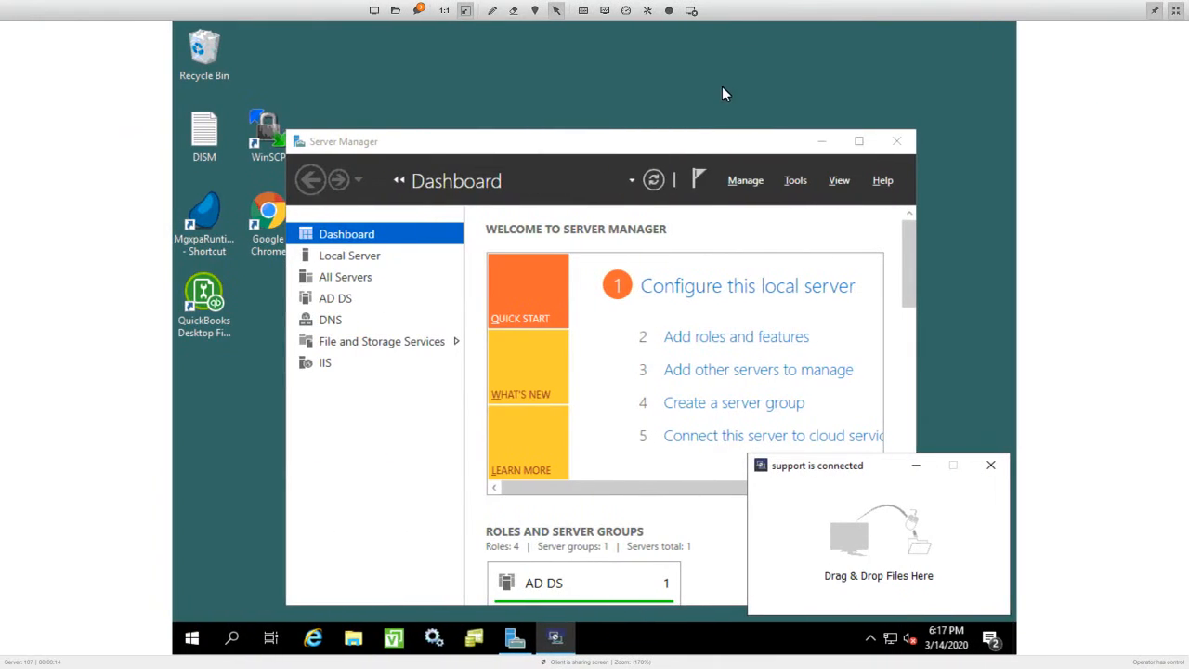
{"action": "left_click", "coordinate": [395, 12]}
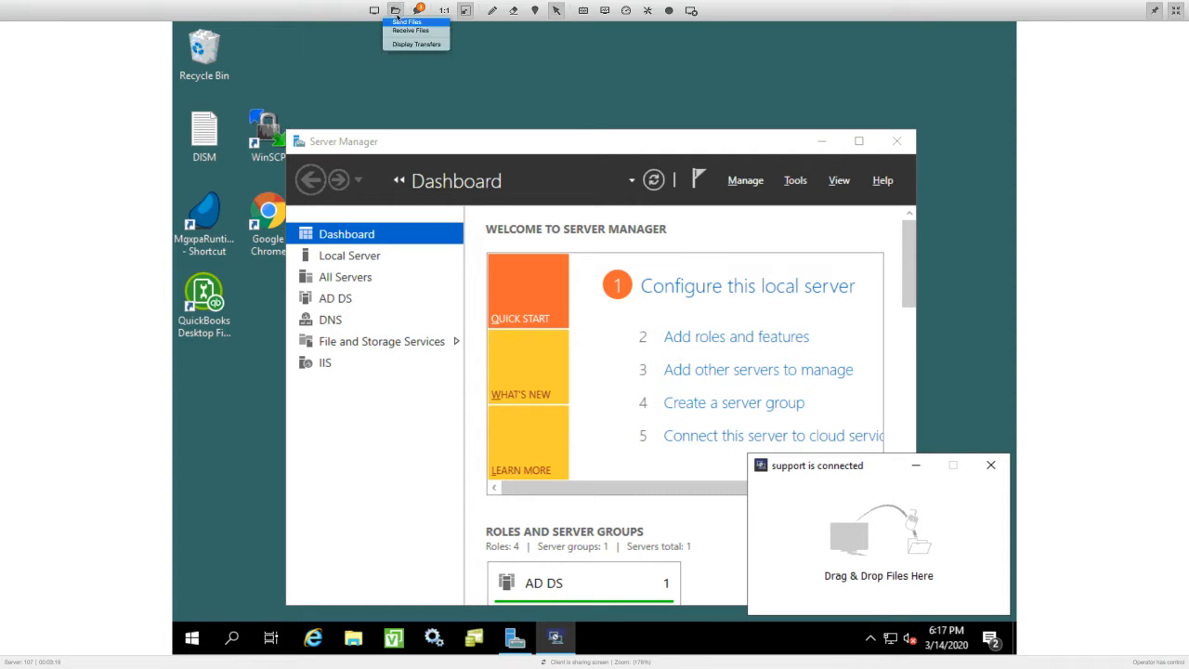
{"action": "left_click", "coordinate": [401, 22]}
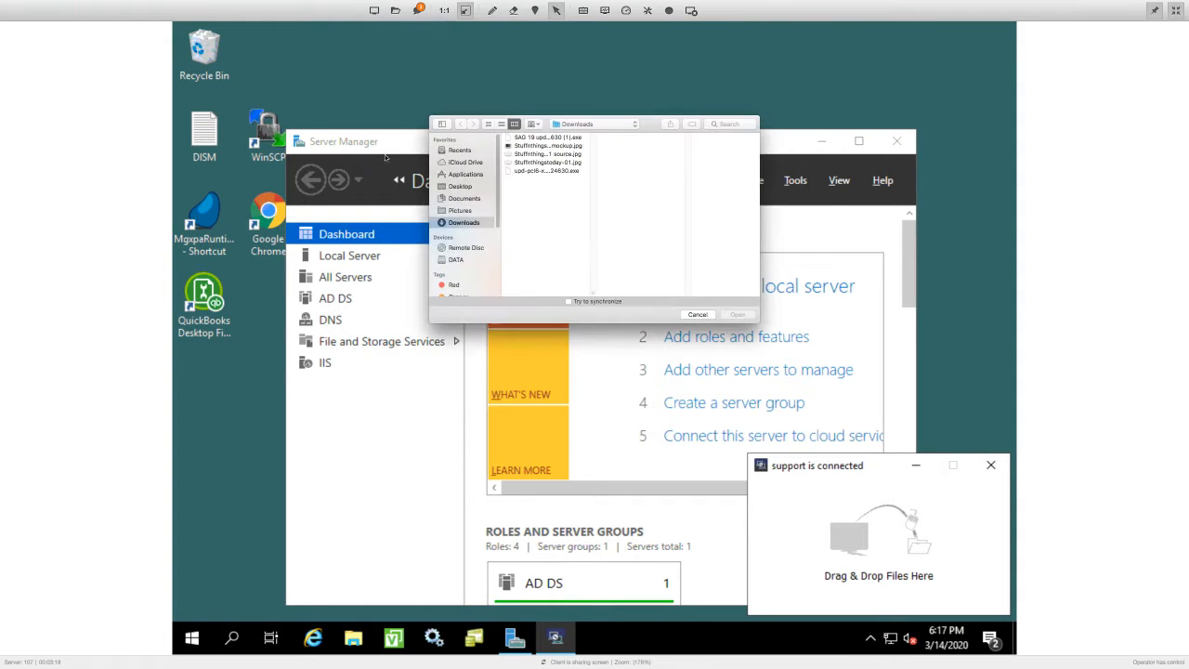
{"action": "left_click", "coordinate": [538, 139]}
{"action": "left_click", "coordinate": [740, 314]}
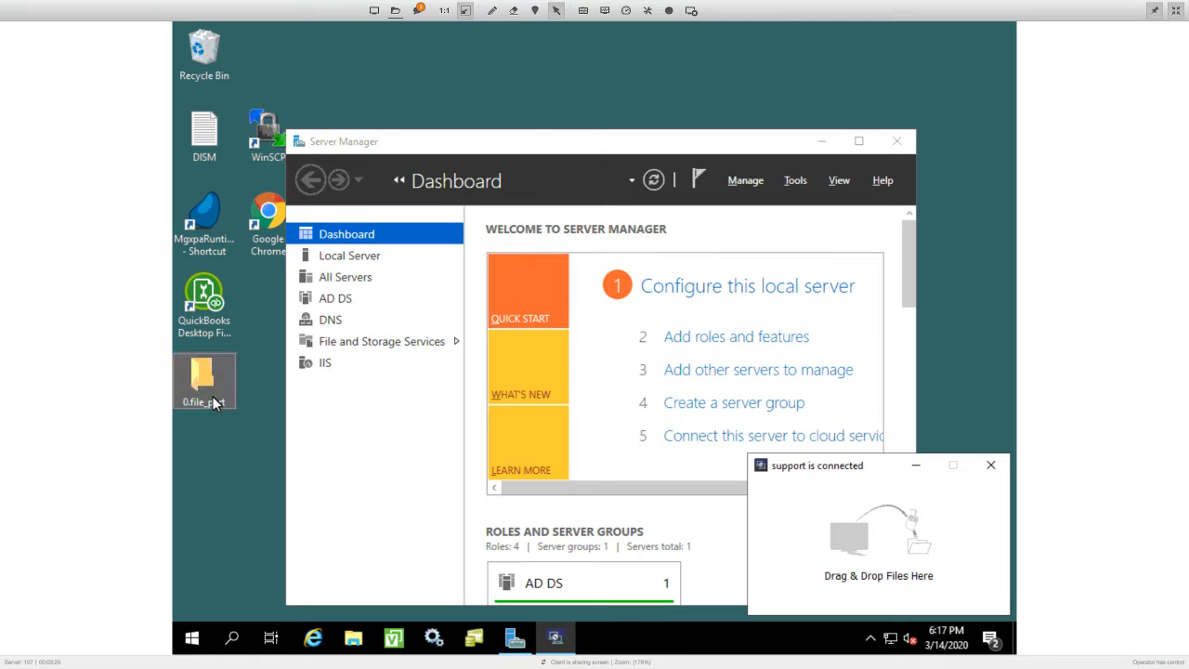
Display the progress of the driver file transfer to the server
{"action": "left_click", "coordinate": [213, 402]}
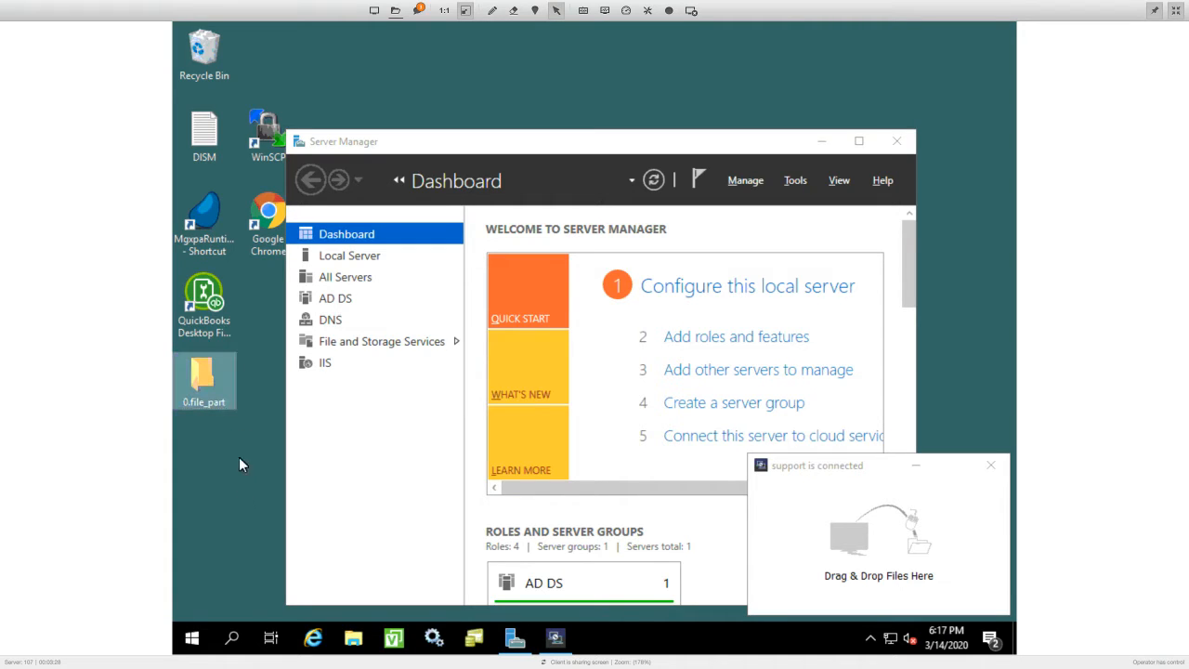
{"action": "left_click", "coordinate": [396, 10]}
{"action": "left_click", "coordinate": [398, 24]}
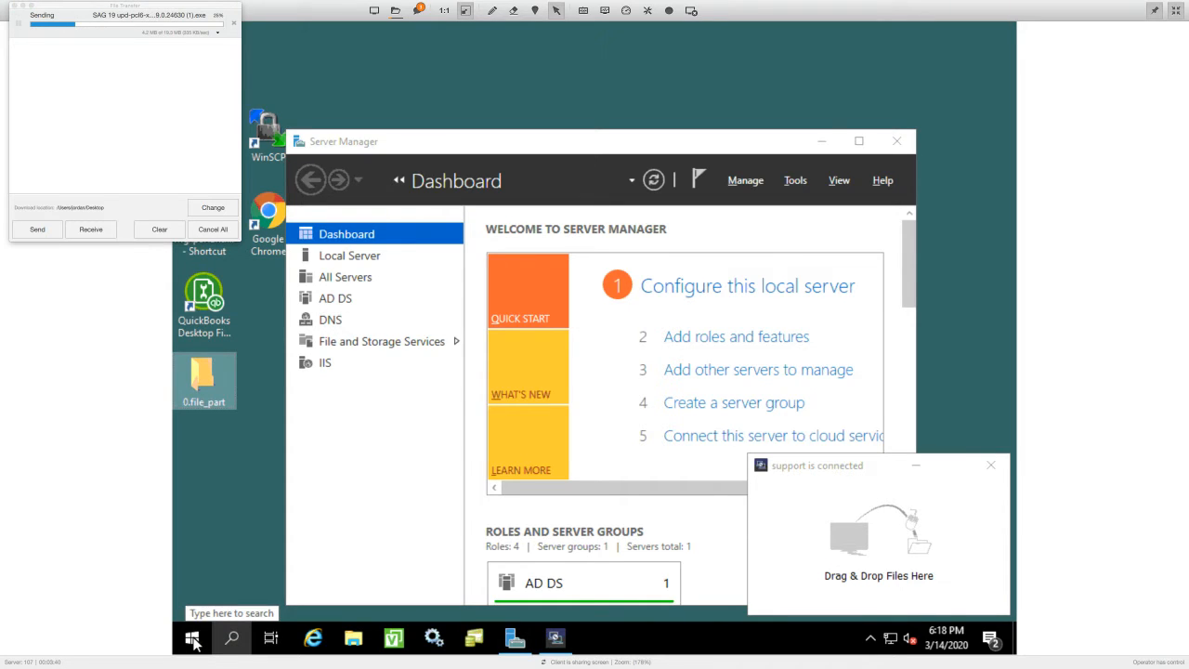
Find and open Print Management on the remote server
{"action": "left_click", "coordinate": [193, 638]}
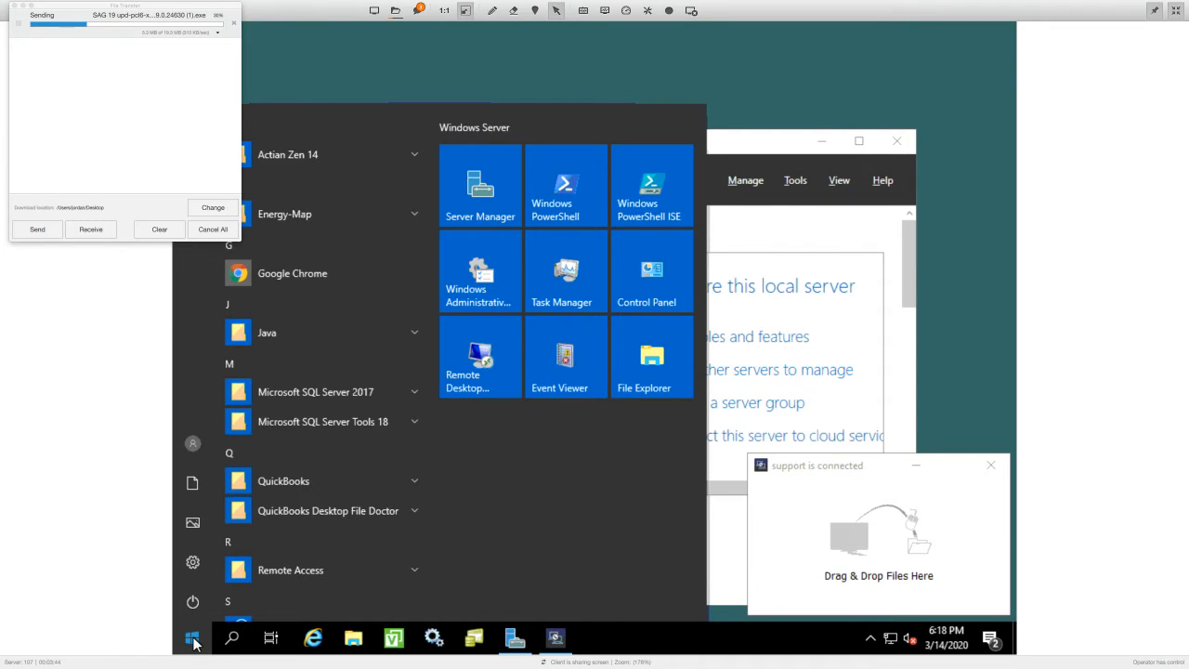
{"action": "type", "text": "print manage"}
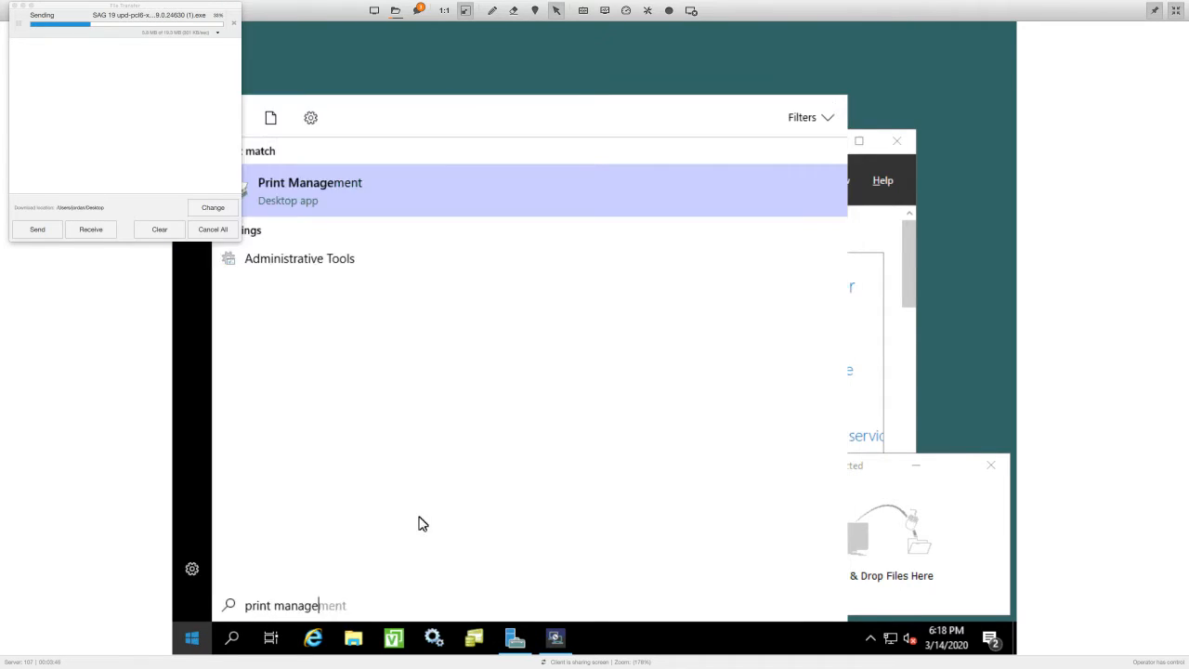
{"action": "type", "text": "ment"}
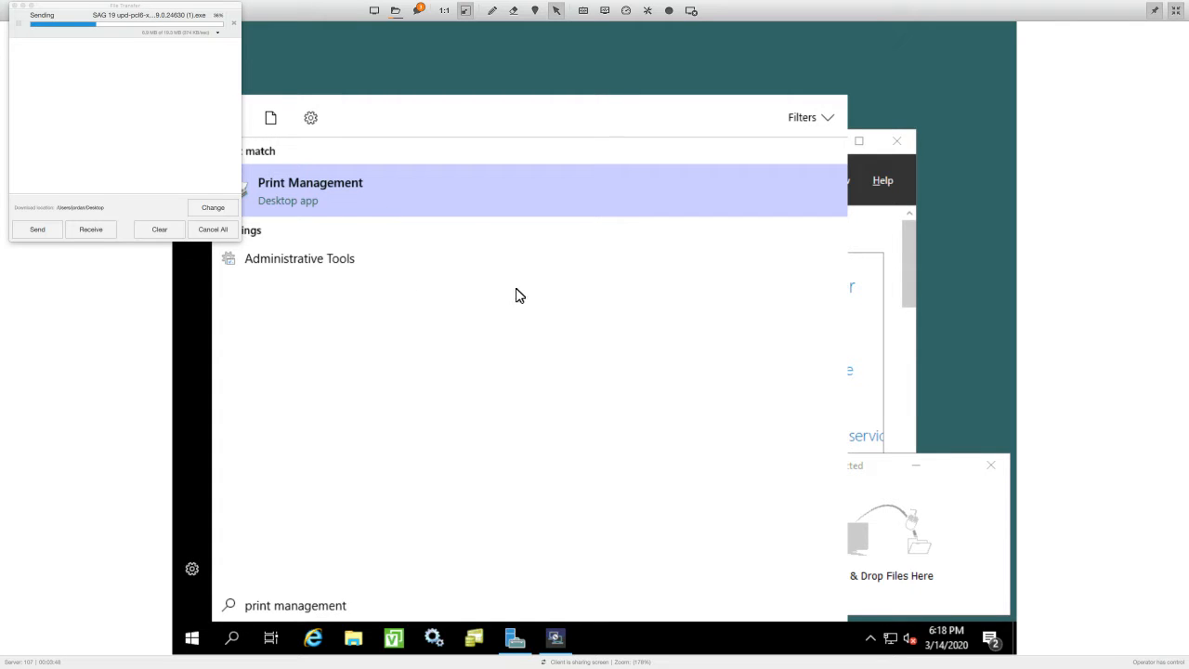
{"action": "key", "text": "Return"}
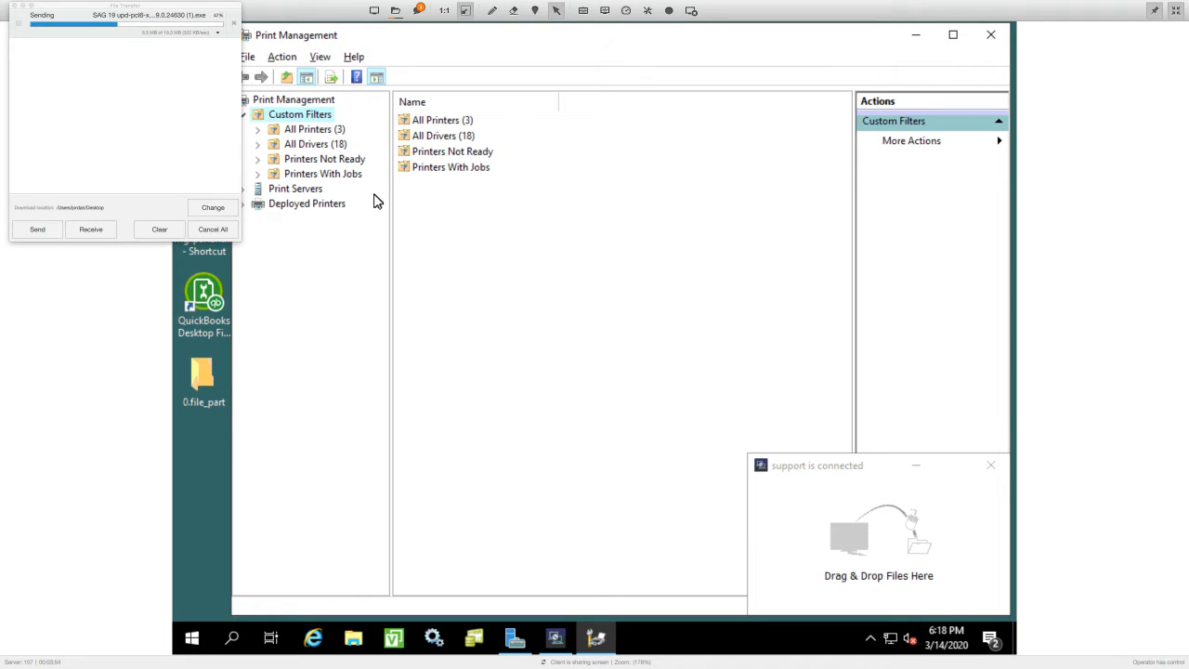
Close the file transfer window and show the Drivers list of the local print server SAG-DC01
{"action": "left_click", "coordinate": [291, 190]}
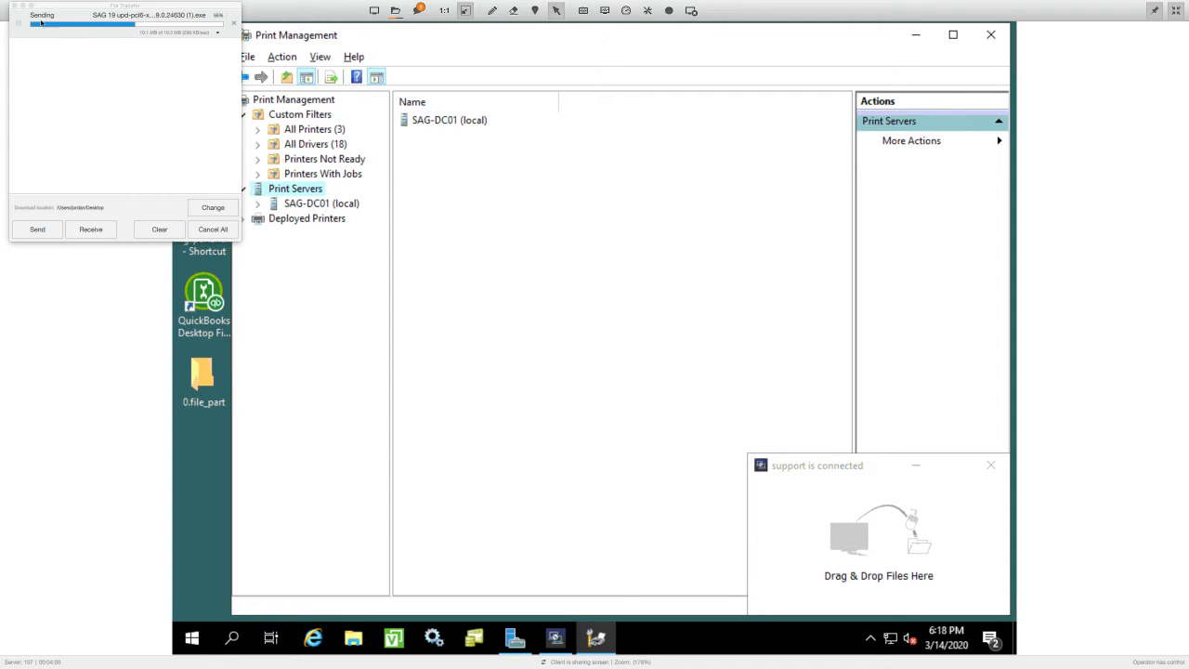
{"action": "left_click", "coordinate": [14, 7]}
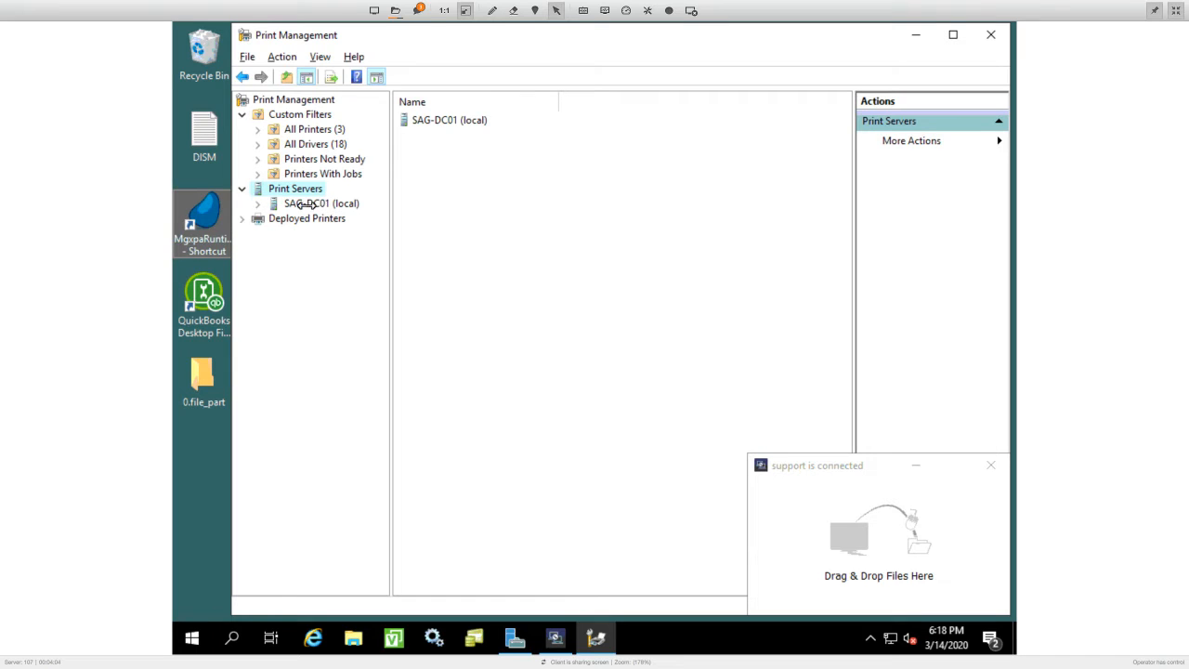
{"action": "double_click", "coordinate": [270, 207]}
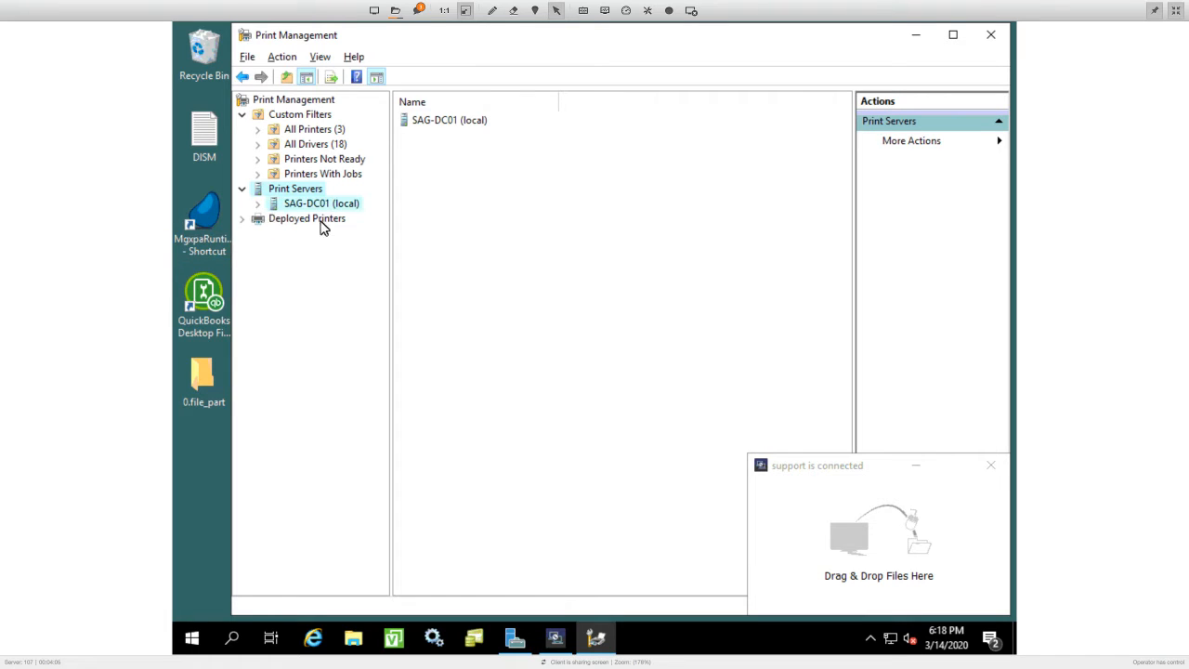
{"action": "left_click", "coordinate": [258, 204]}
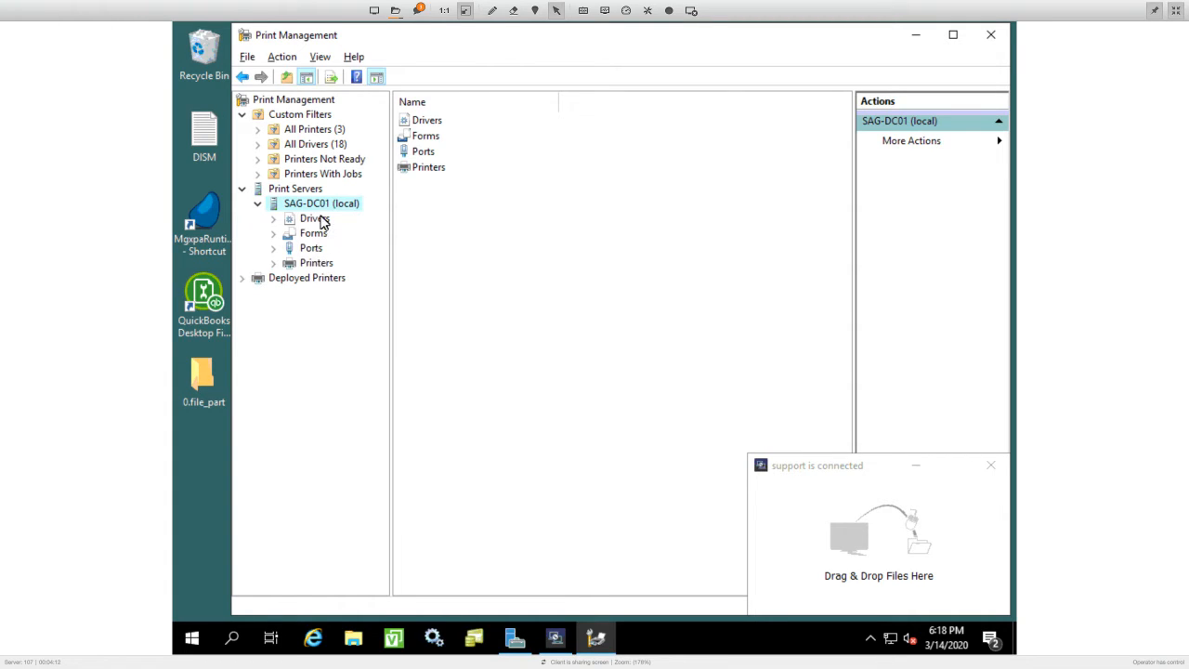
{"action": "left_click", "coordinate": [314, 219]}
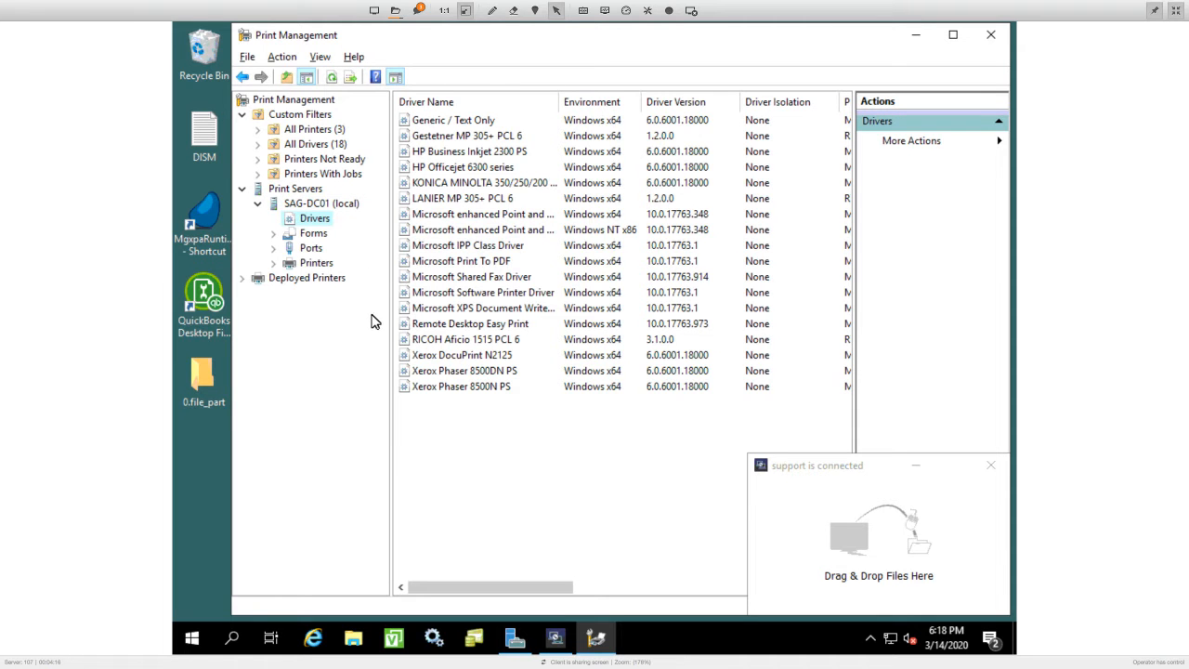
{"action": "key", "text": "ctrl+Right"}
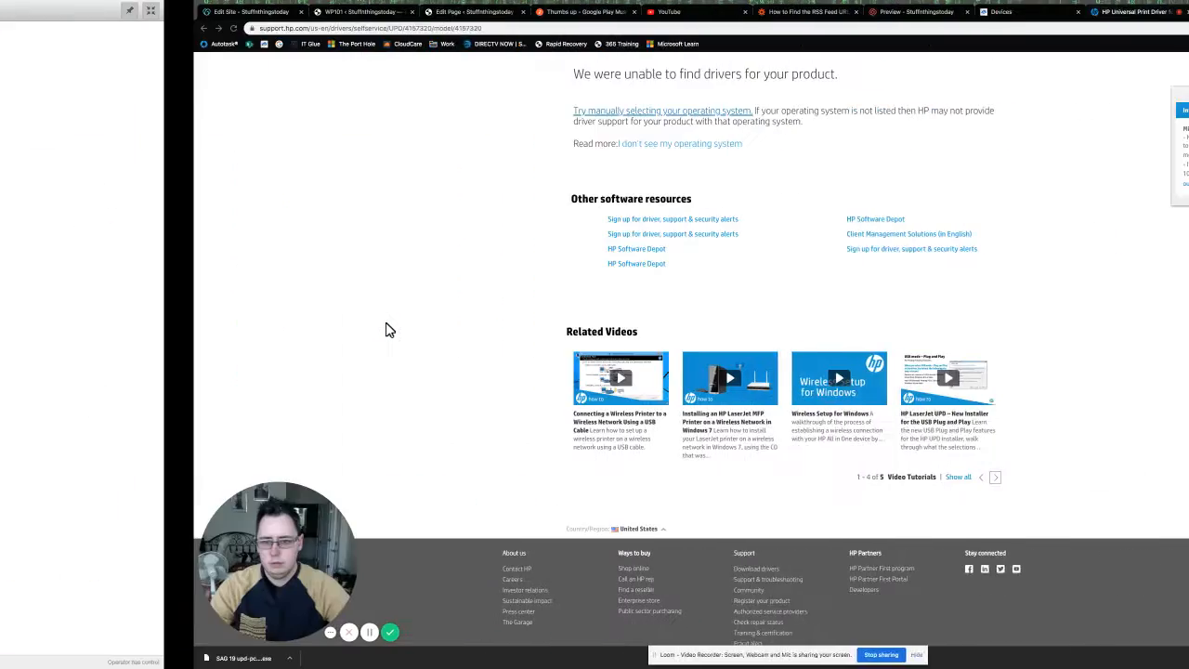
{"action": "left_click", "coordinate": [175, 633]}
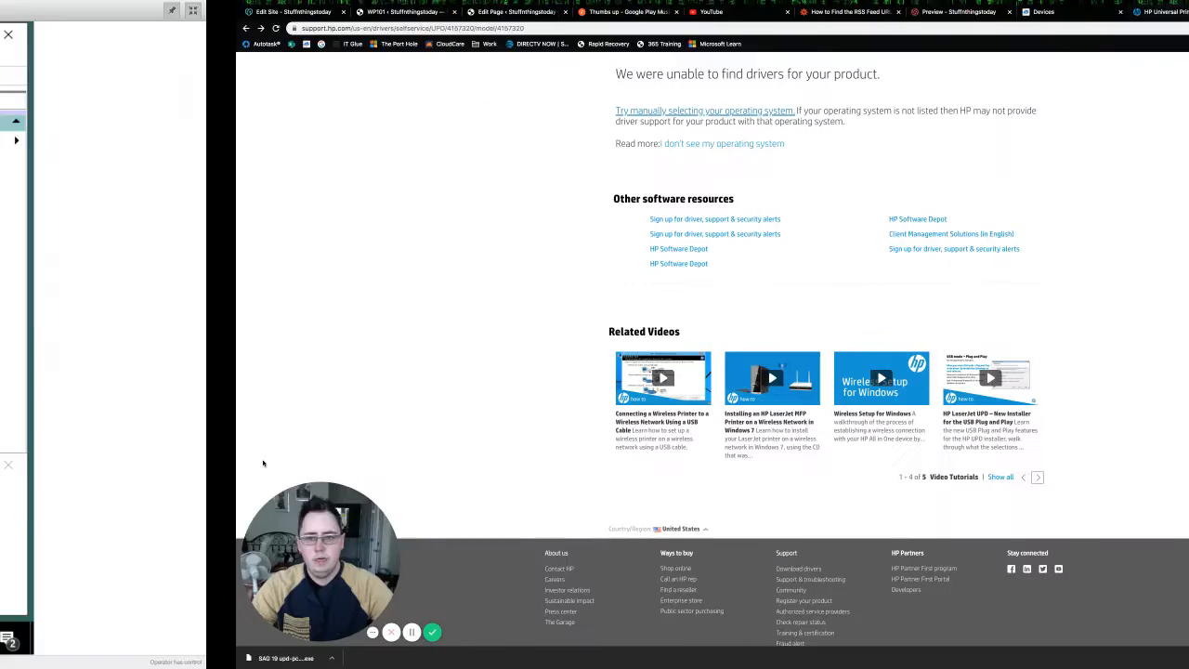
{"action": "key", "text": "ctrl+Left"}
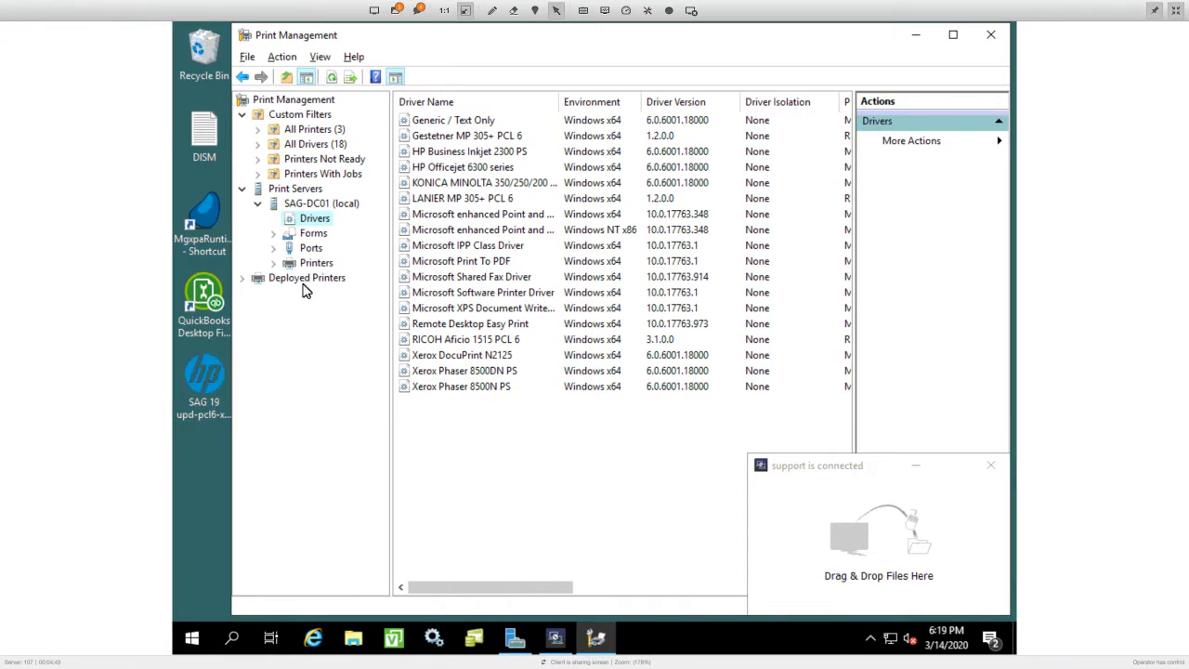
Start the Add Printer Driver Wizard for SAG-DC01 and accept the x64 processor selection
{"action": "right_click", "coordinate": [327, 220]}
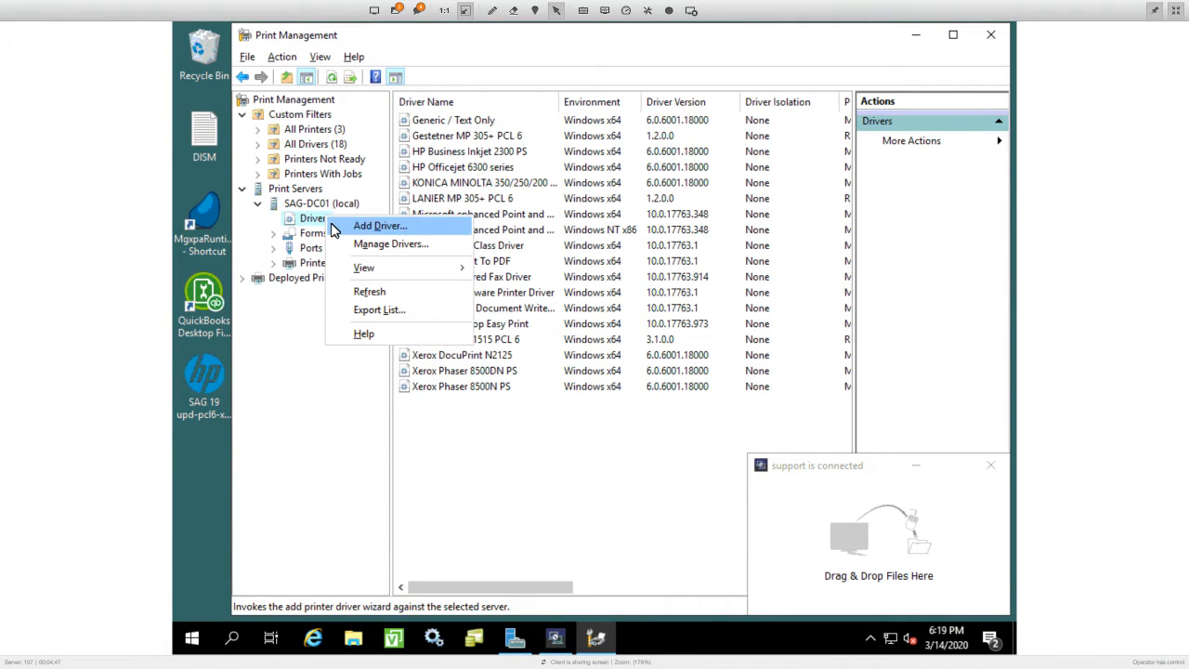
{"action": "left_click", "coordinate": [333, 225]}
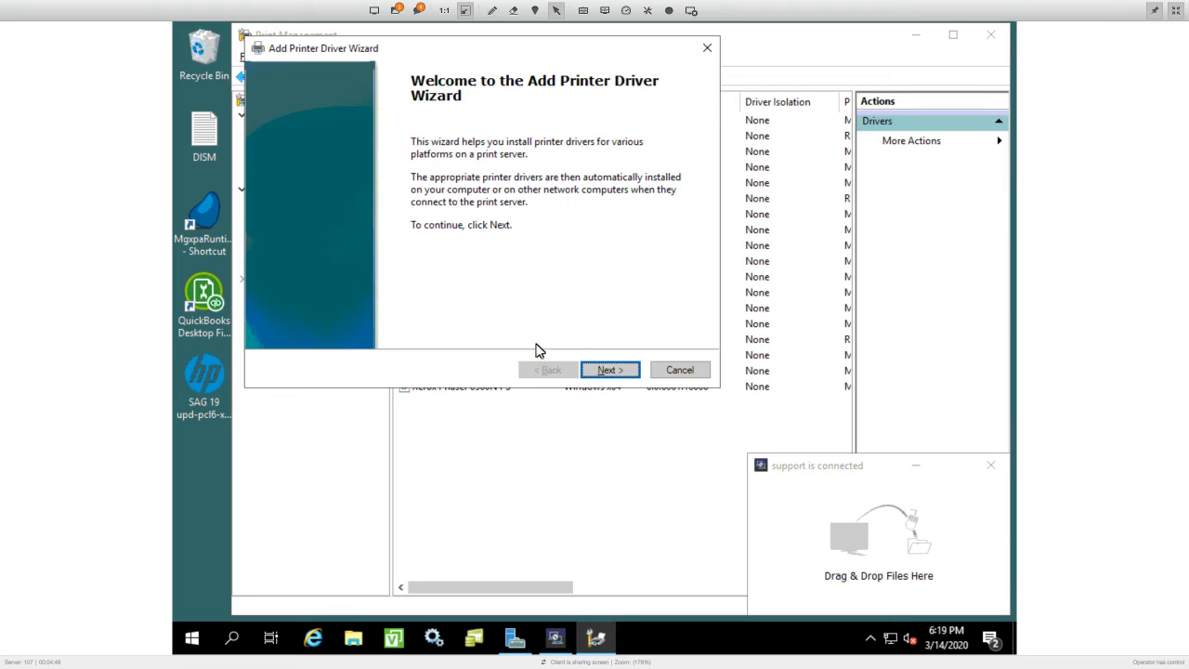
{"action": "left_click", "coordinate": [592, 370]}
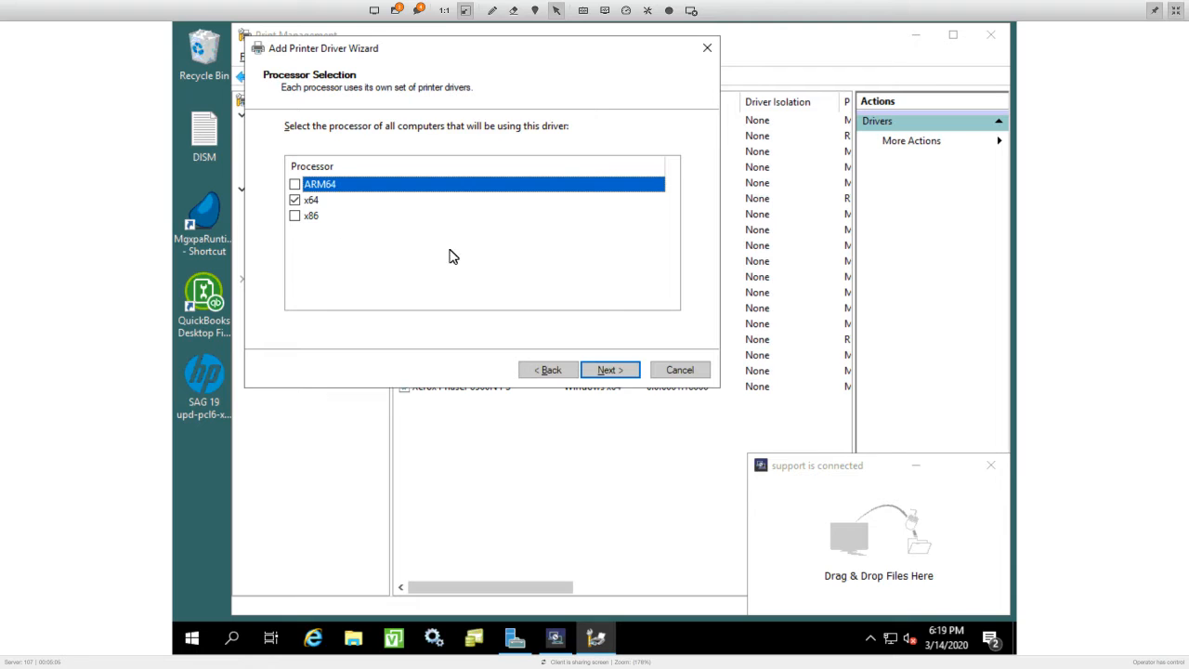
{"action": "left_click", "coordinate": [592, 372]}
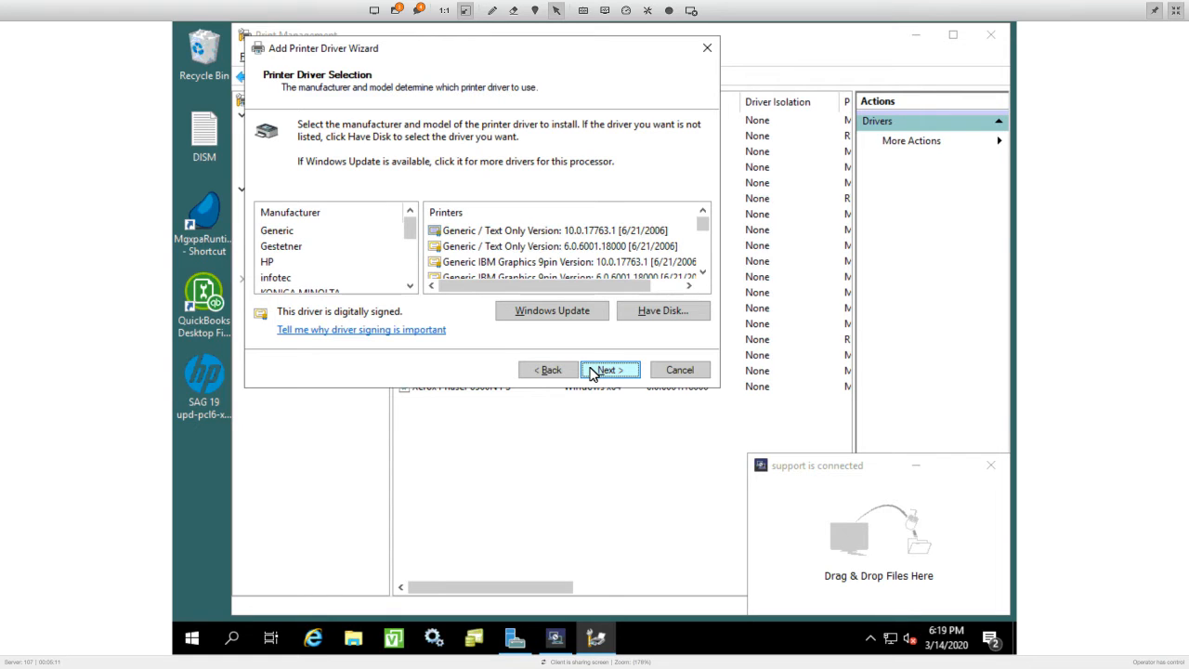
Choose to install the driver from disk and browse for the manufacturer's files
{"action": "left_click", "coordinate": [640, 316]}
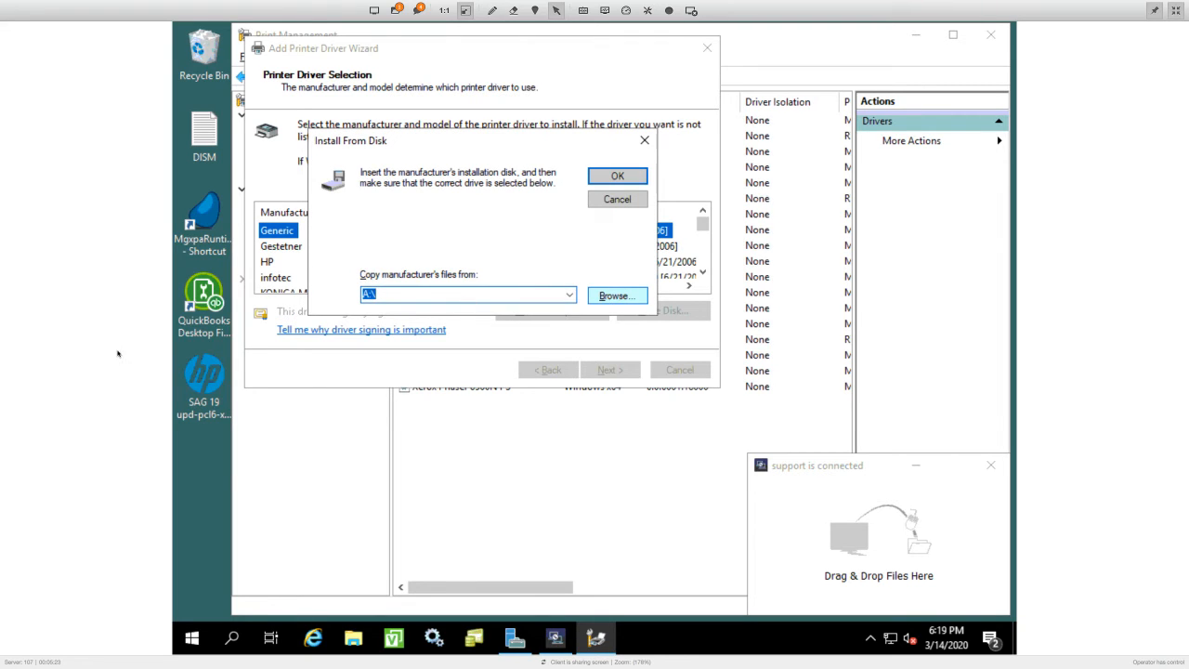
{"action": "left_click", "coordinate": [205, 376]}
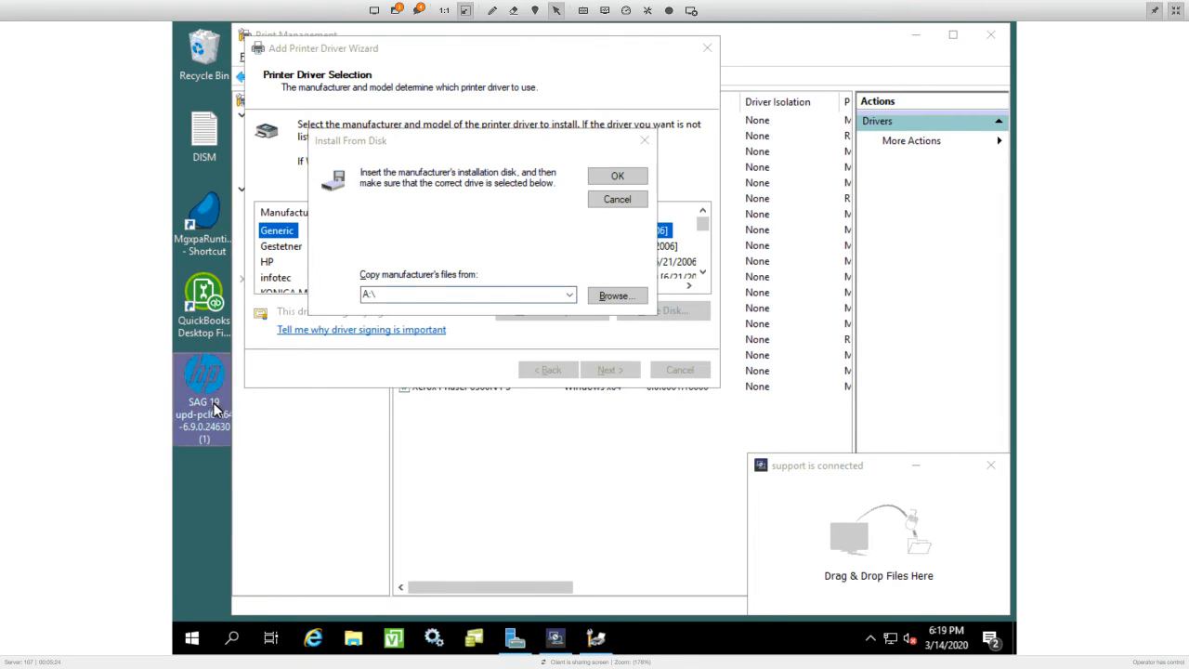
{"action": "left_click", "coordinate": [617, 297]}
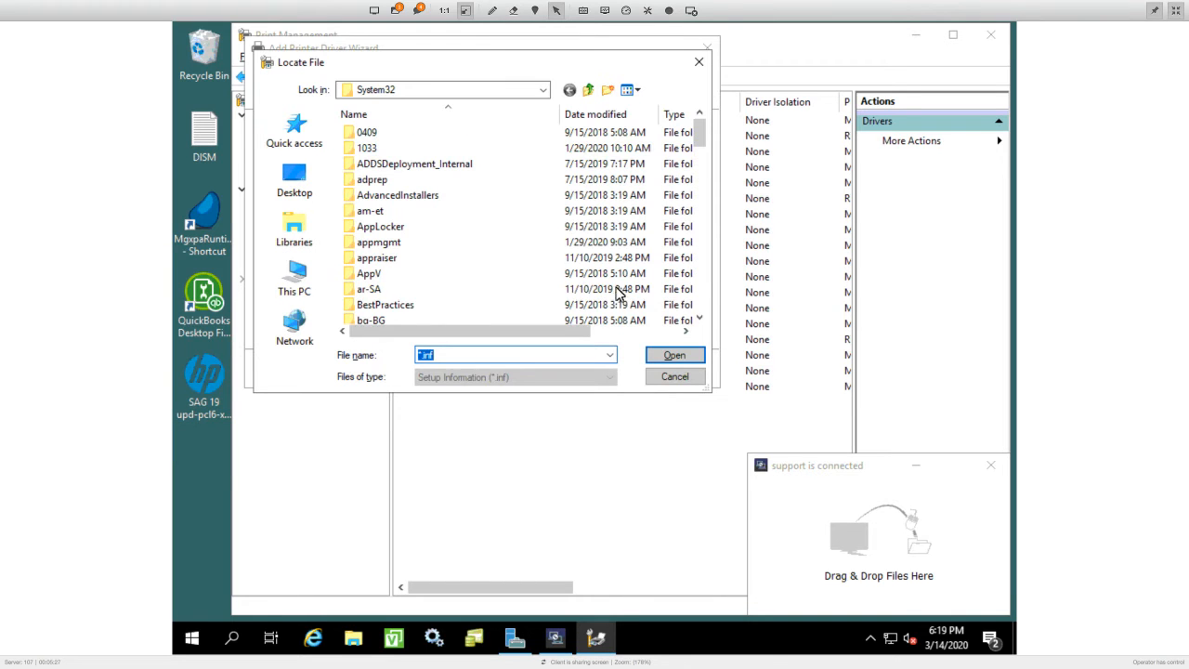
Look for the driver's .inf file in the Desktop folder of the user's profile
{"action": "left_click", "coordinate": [304, 192]}
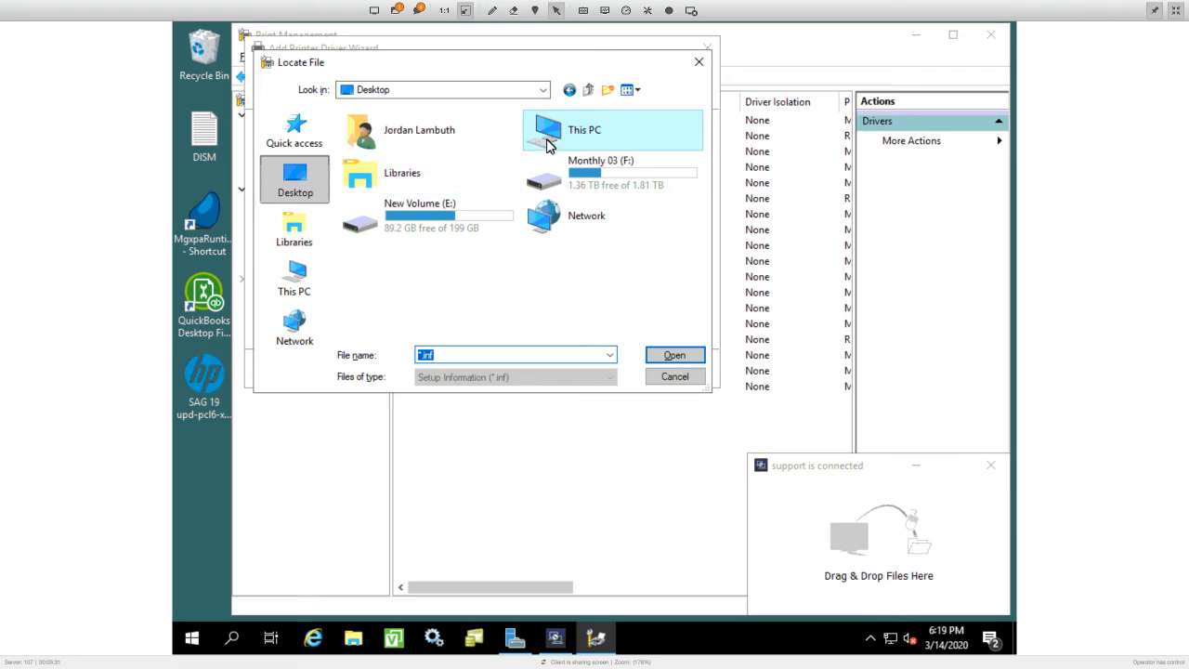
{"action": "double_click", "coordinate": [457, 138]}
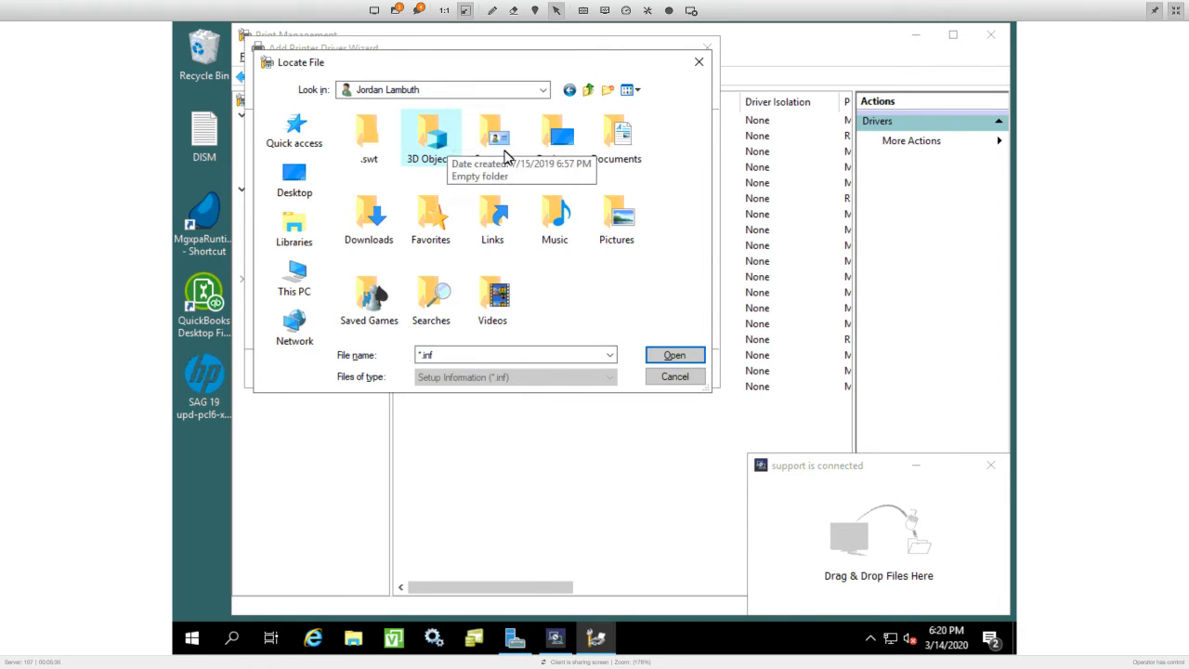
{"action": "double_click", "coordinate": [565, 158]}
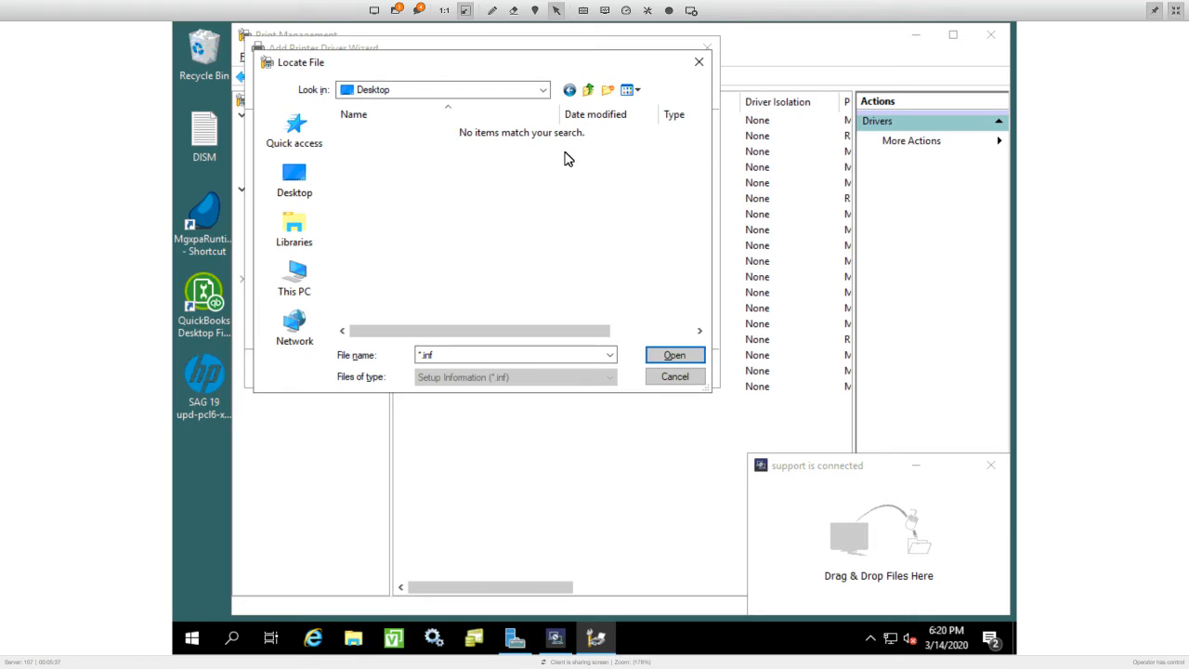
{"action": "left_click", "coordinate": [599, 355]}
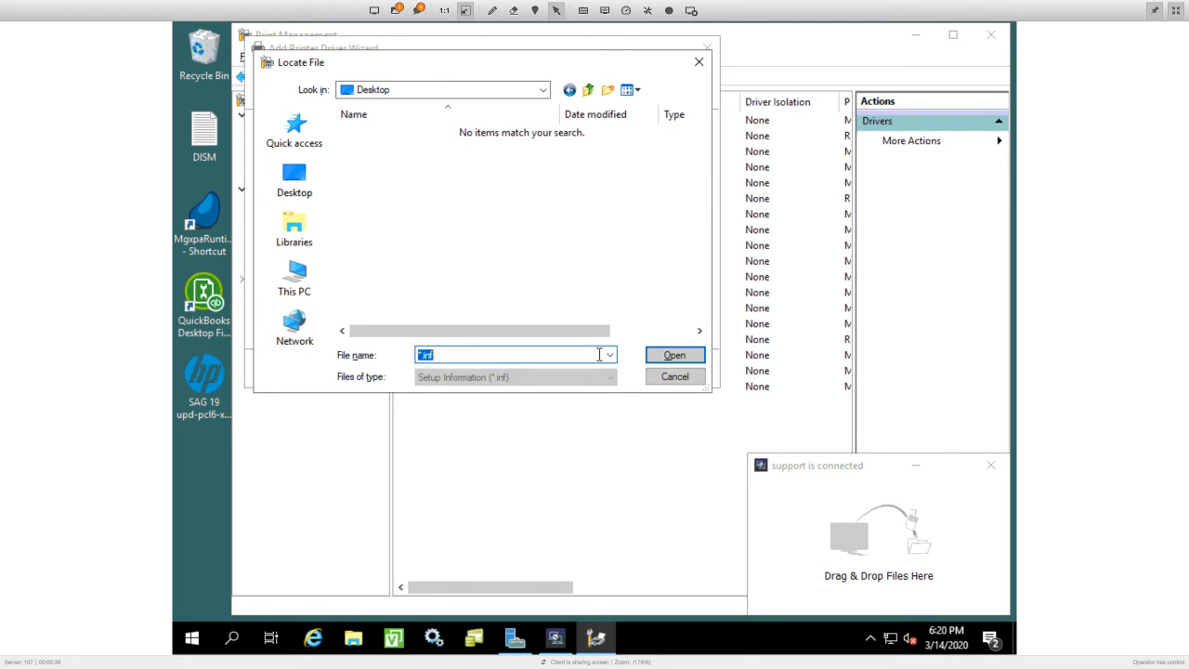
{"action": "left_click", "coordinate": [610, 356]}
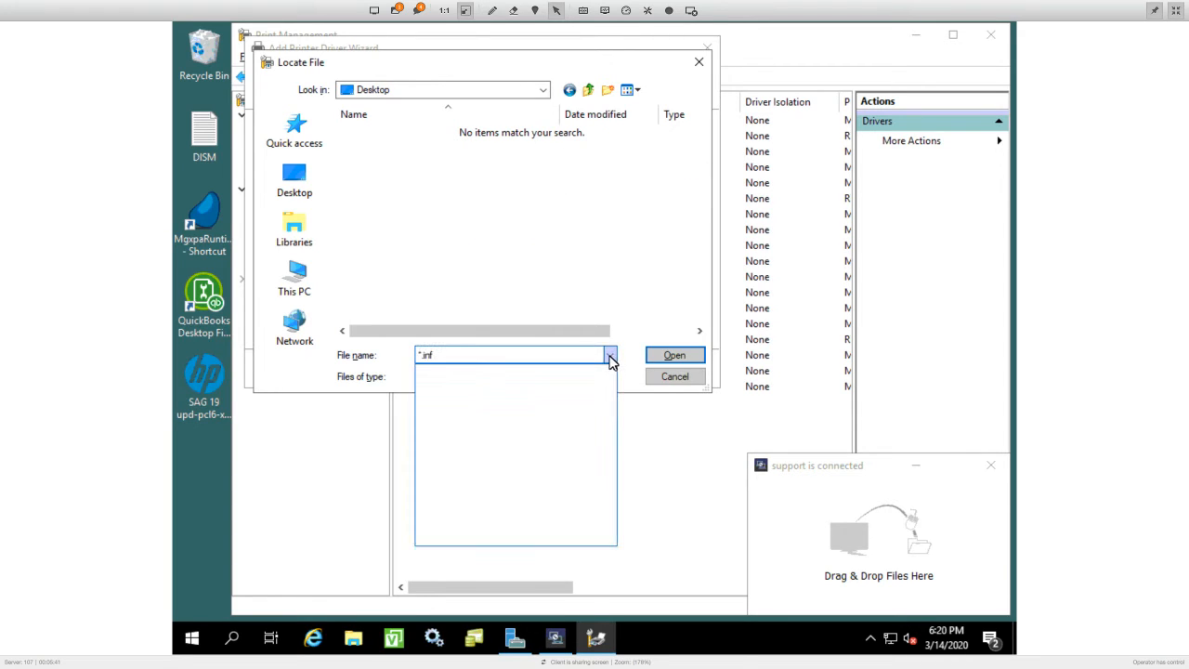
{"action": "left_click", "coordinate": [610, 358]}
Run the HP package upd-pcl6-x64-6.9.0.24630 (1) from the server's desktop as administrator
{"action": "left_click", "coordinate": [195, 407]}
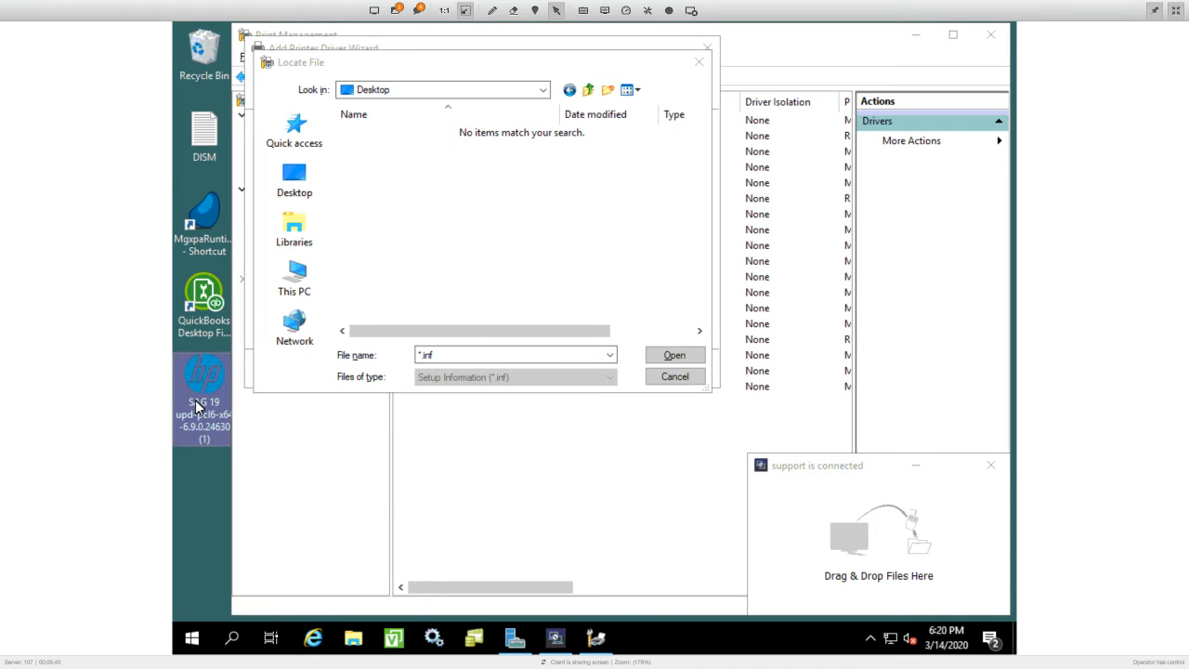
{"action": "right_click", "coordinate": [197, 404]}
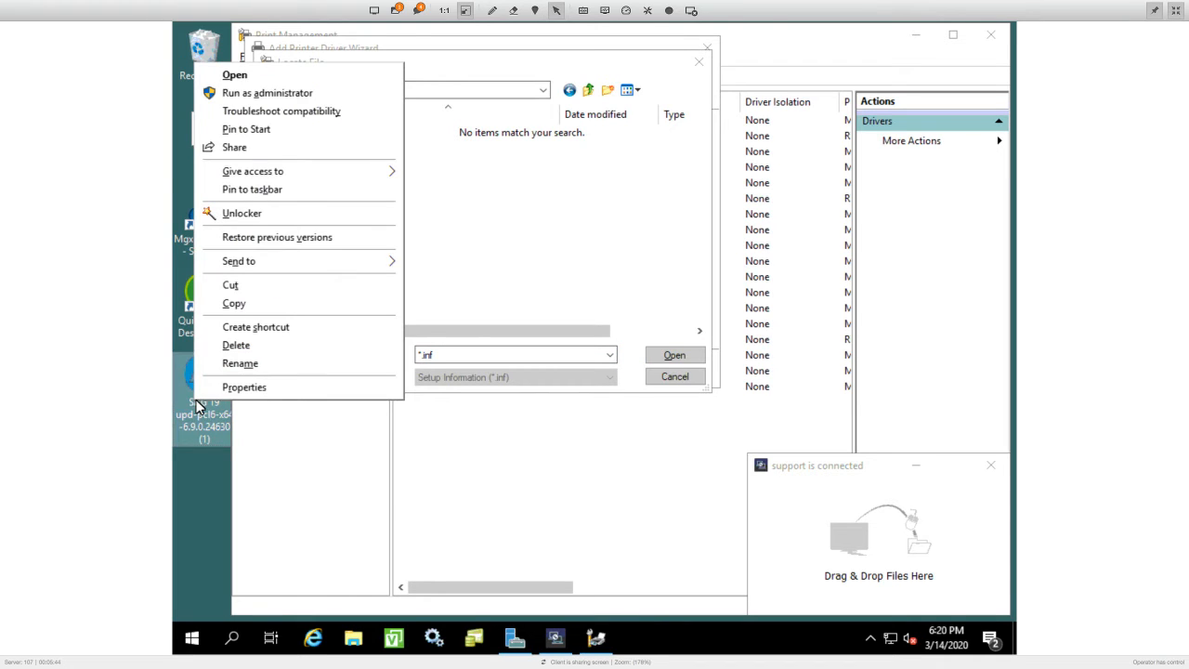
{"action": "left_click", "coordinate": [271, 93]}
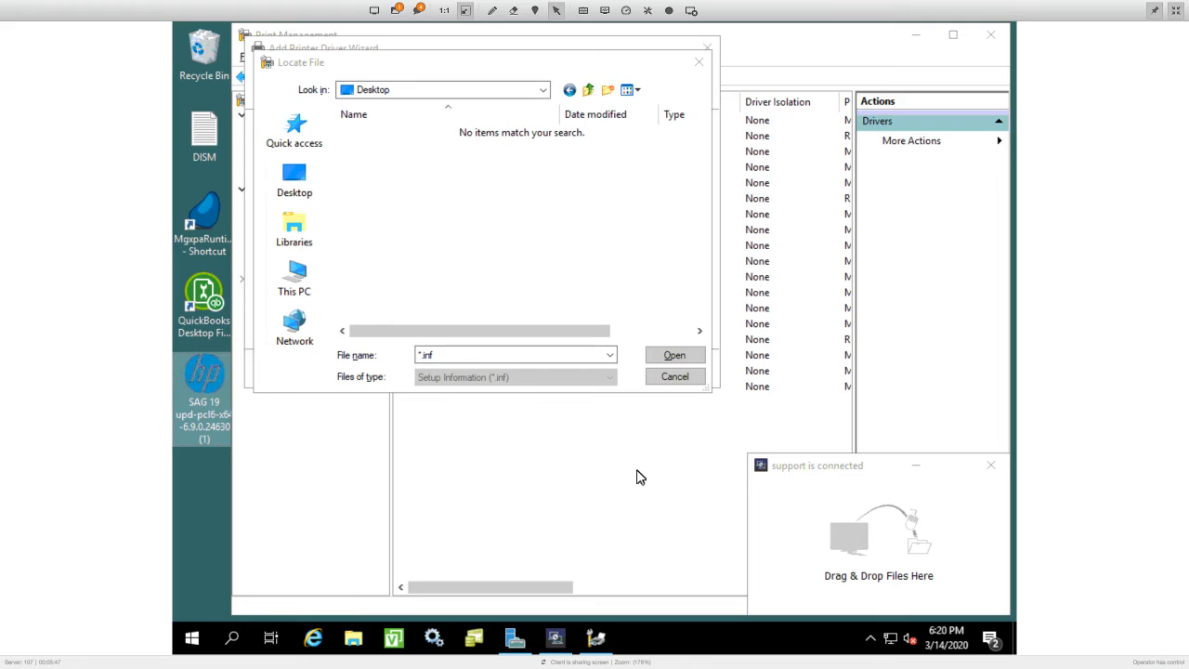
{"action": "key", "text": "ctrl+Right"}
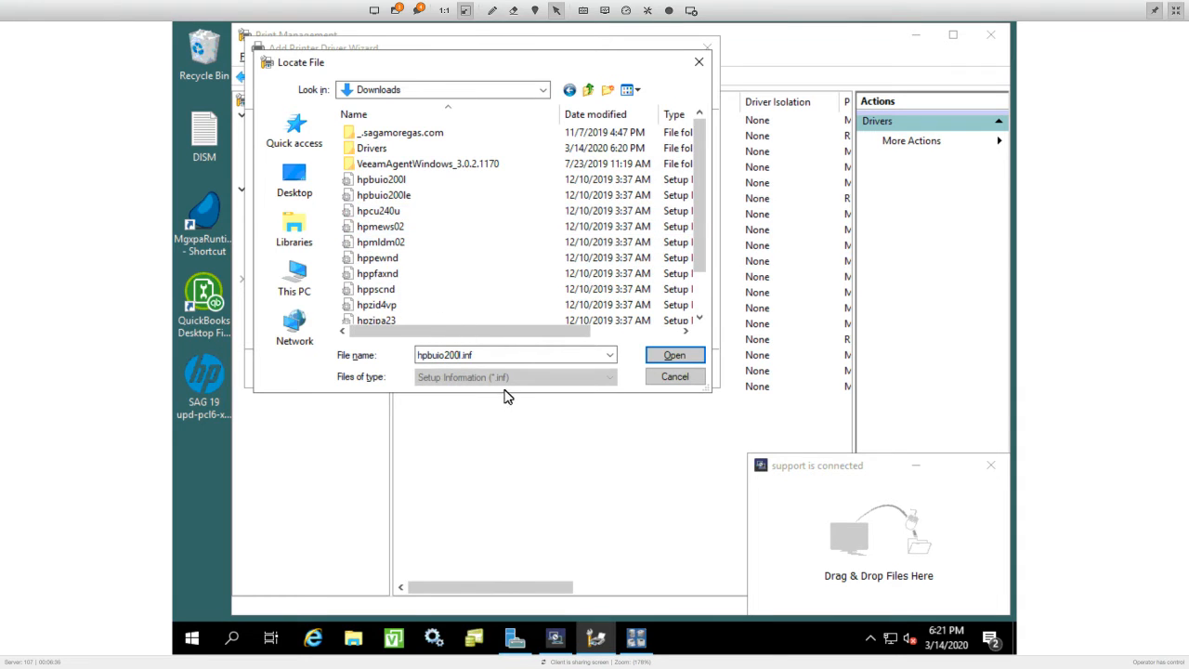
Choose the hpbuio200l setup file in the Downloads folder as the driver source and confirm the installation from disk
{"action": "left_click", "coordinate": [412, 132]}
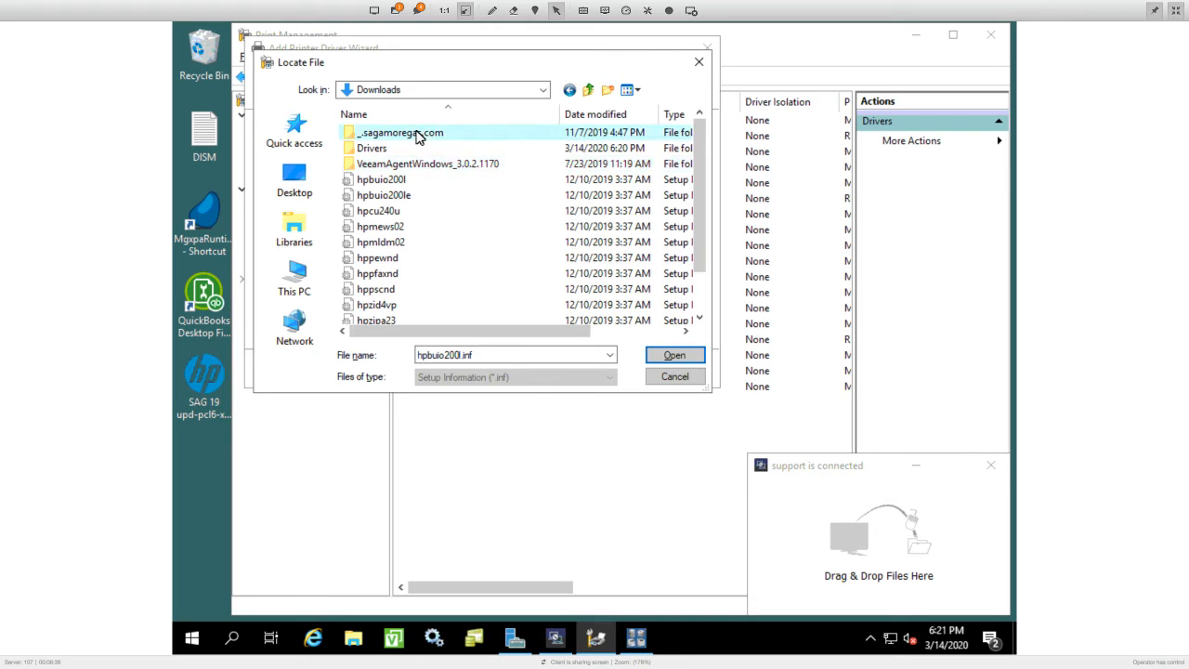
{"action": "left_click", "coordinate": [388, 276]}
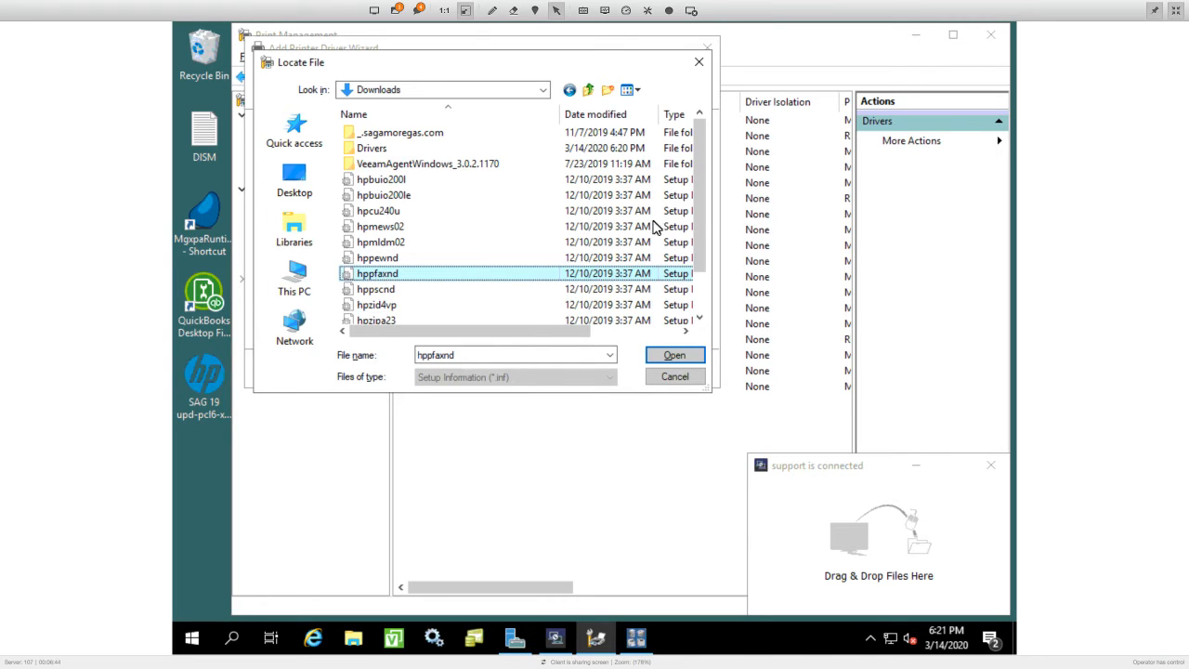
{"action": "left_click", "coordinate": [700, 306]}
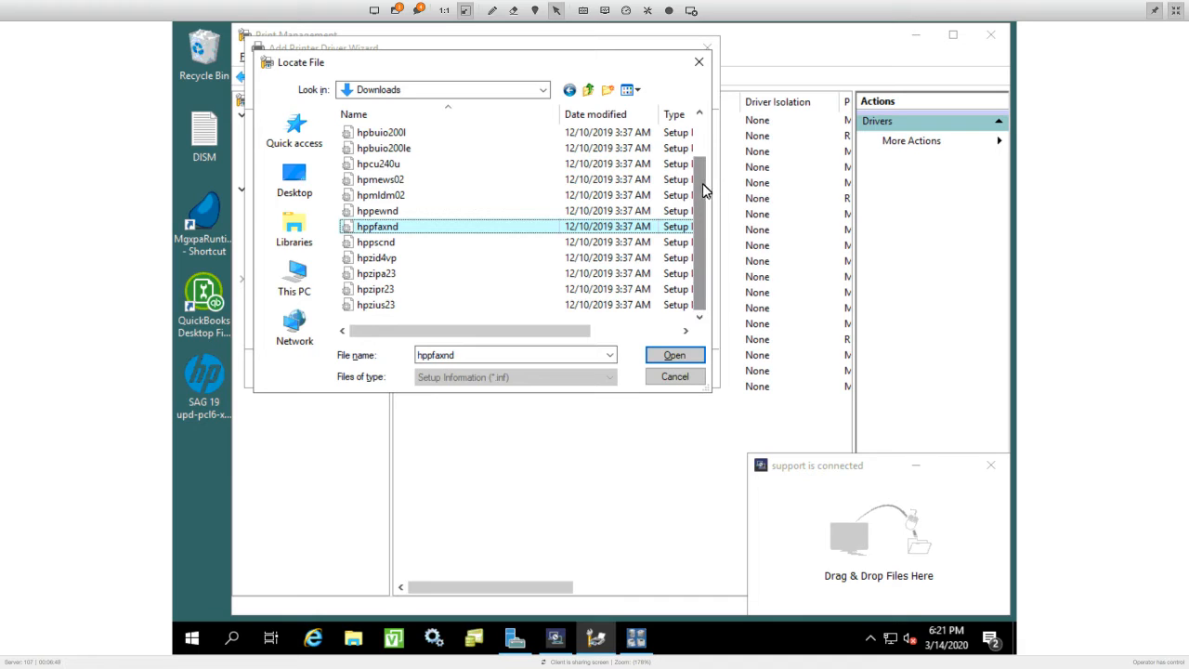
{"action": "left_click", "coordinate": [705, 146]}
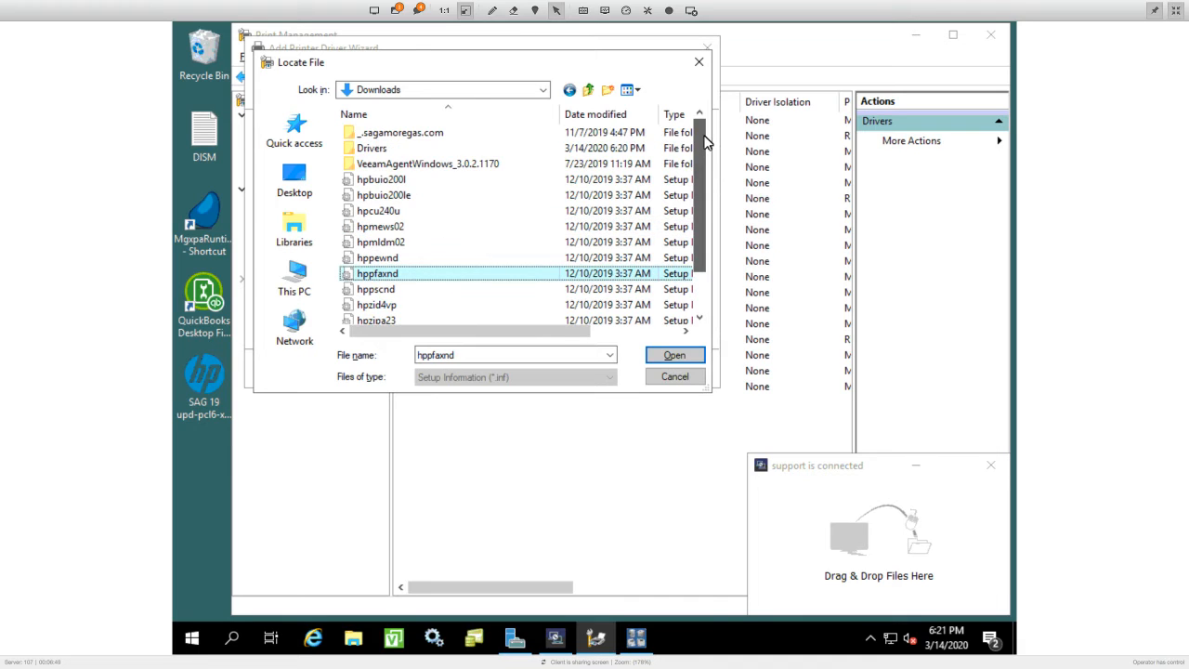
{"action": "left_click", "coordinate": [395, 180]}
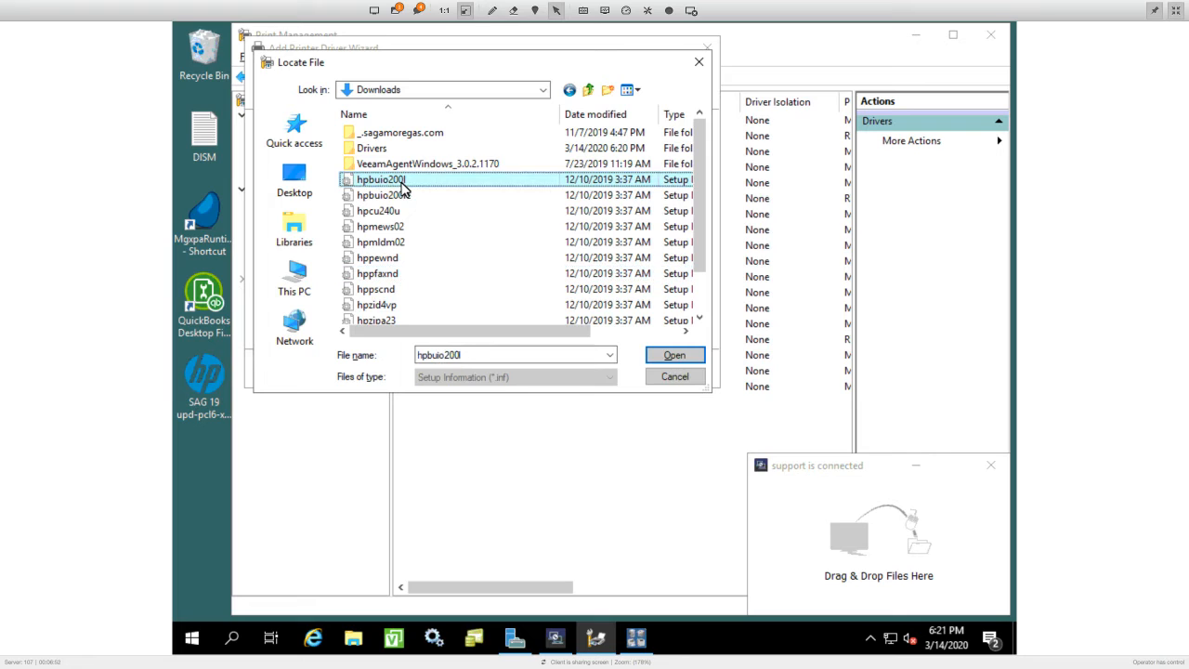
{"action": "left_click", "coordinate": [674, 358]}
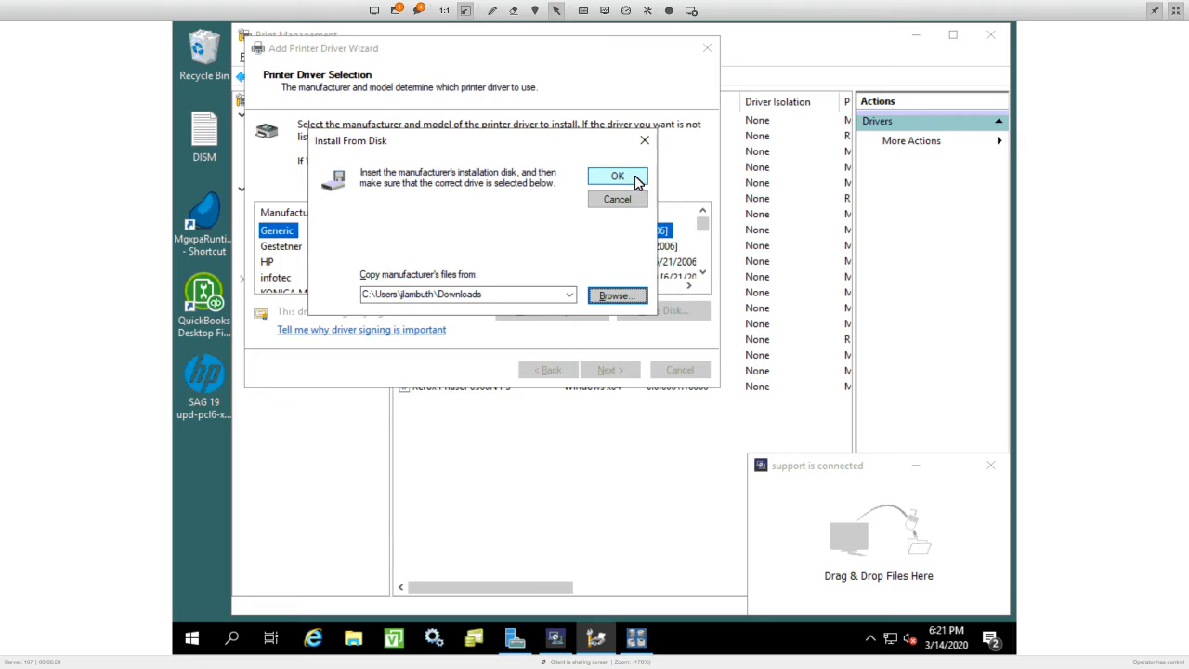
{"action": "left_click", "coordinate": [638, 182]}
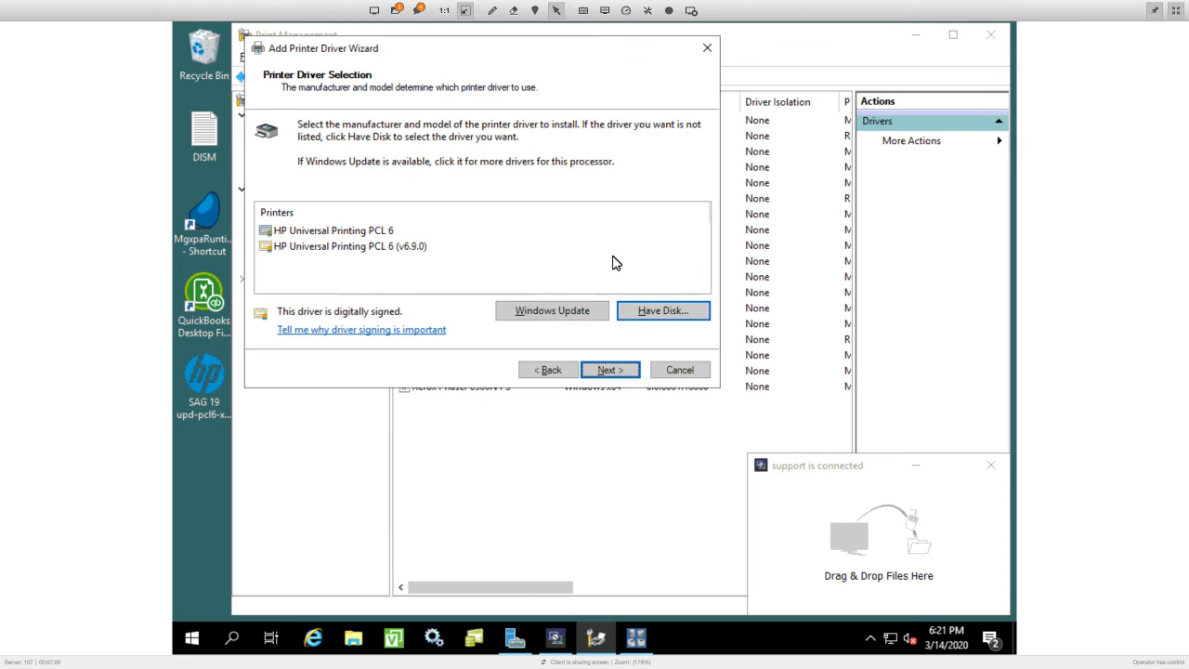
Add the HP Universal Printing PCL 6 driver, complete the wizard and select the driver in the Drivers list
{"action": "left_click", "coordinate": [315, 233]}
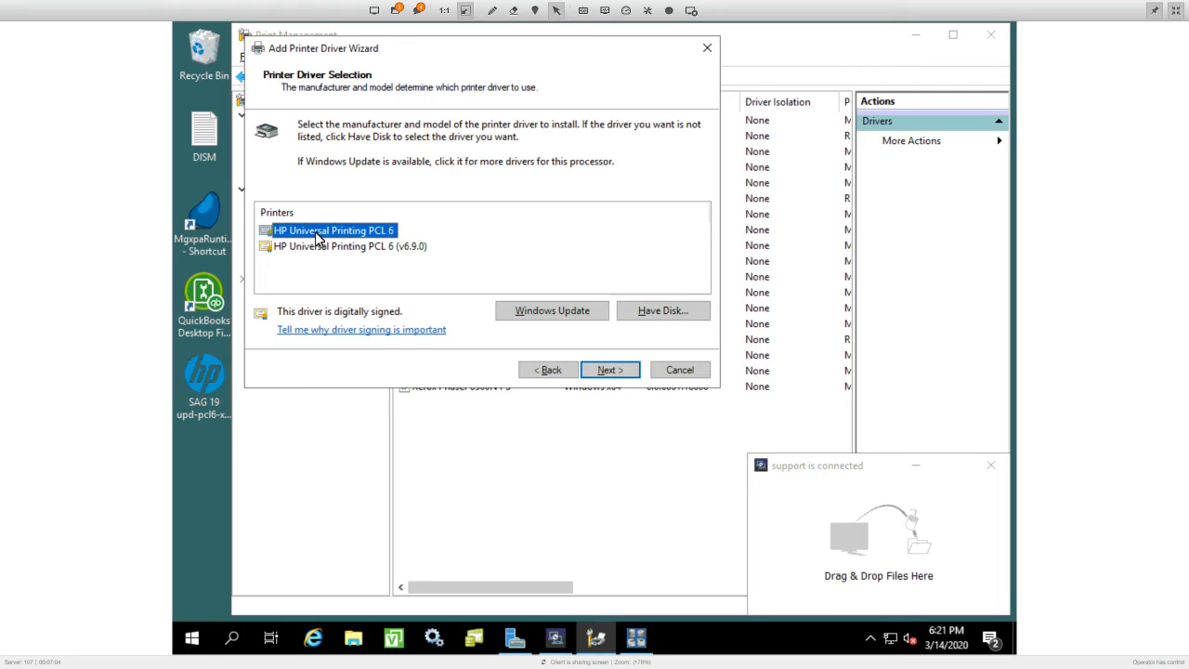
{"action": "left_click", "coordinate": [605, 370]}
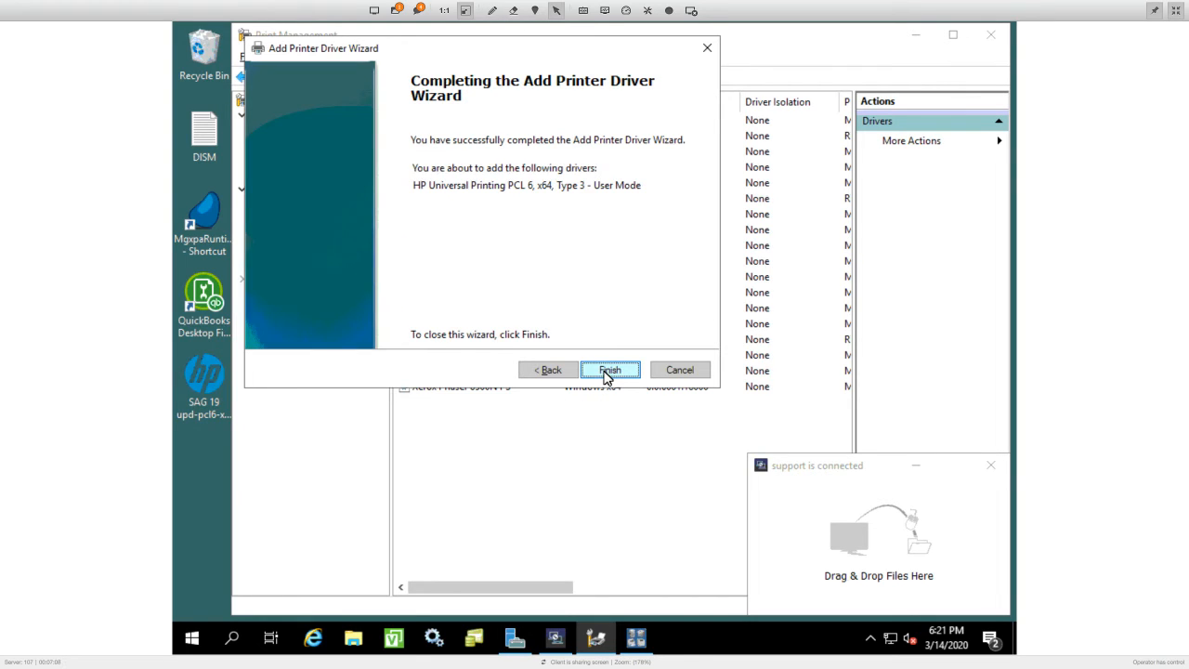
{"action": "left_click", "coordinate": [606, 373]}
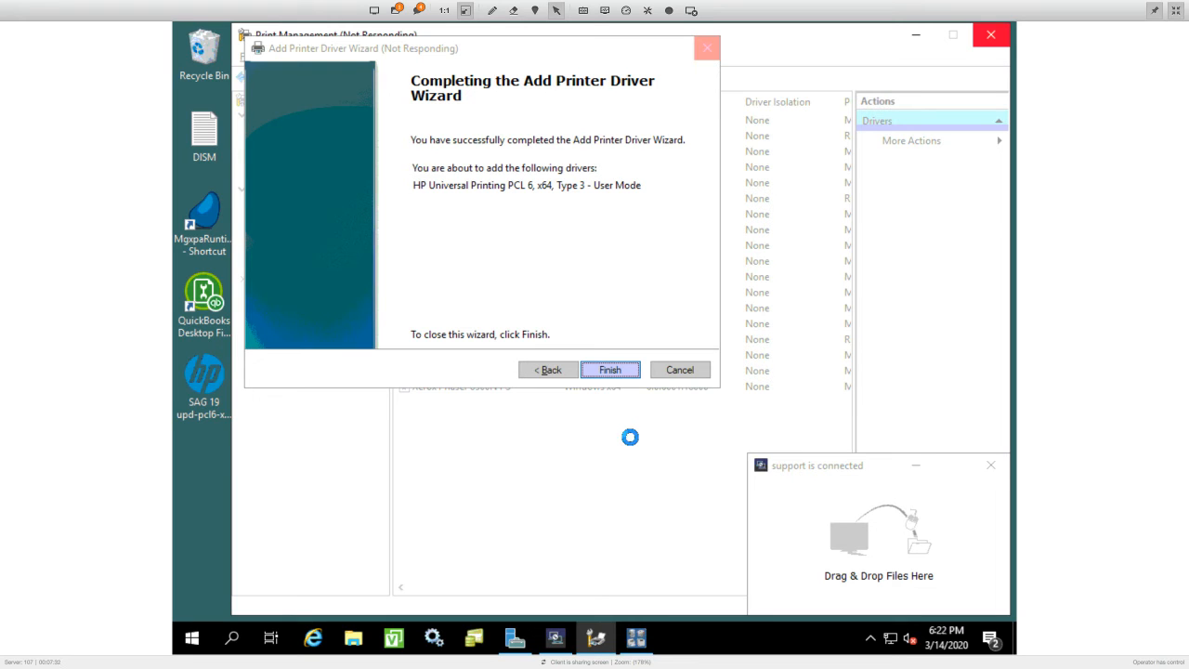
{"action": "key", "text": "ctrl+Right"}
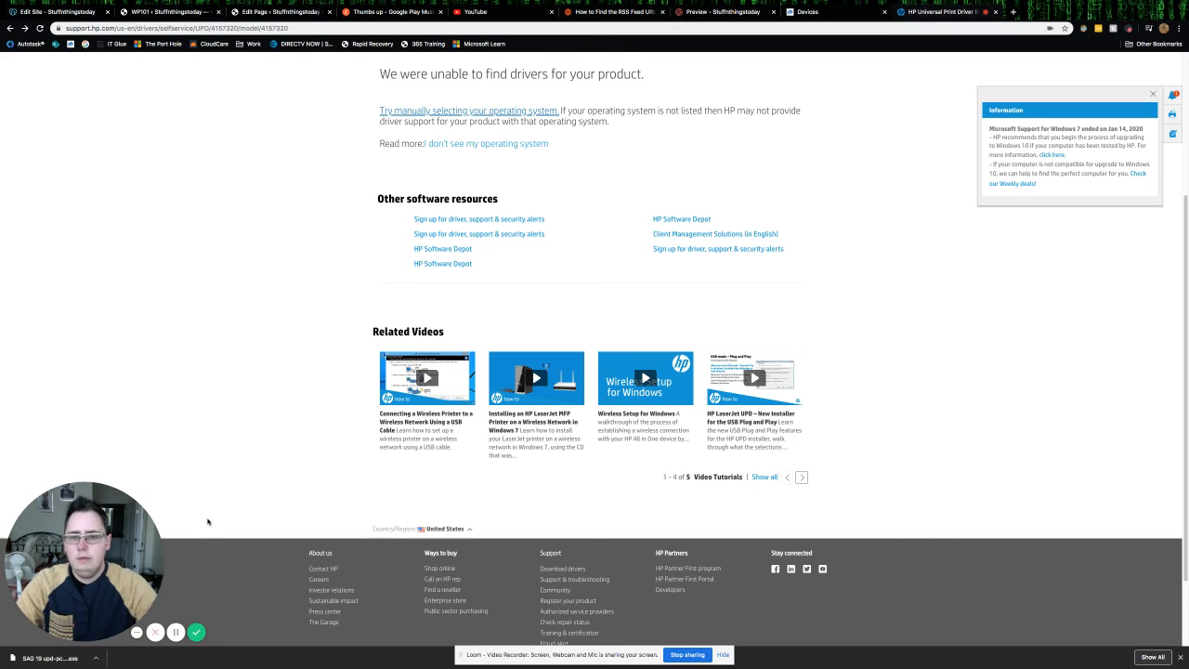
{"action": "key", "text": "ctrl+Left"}
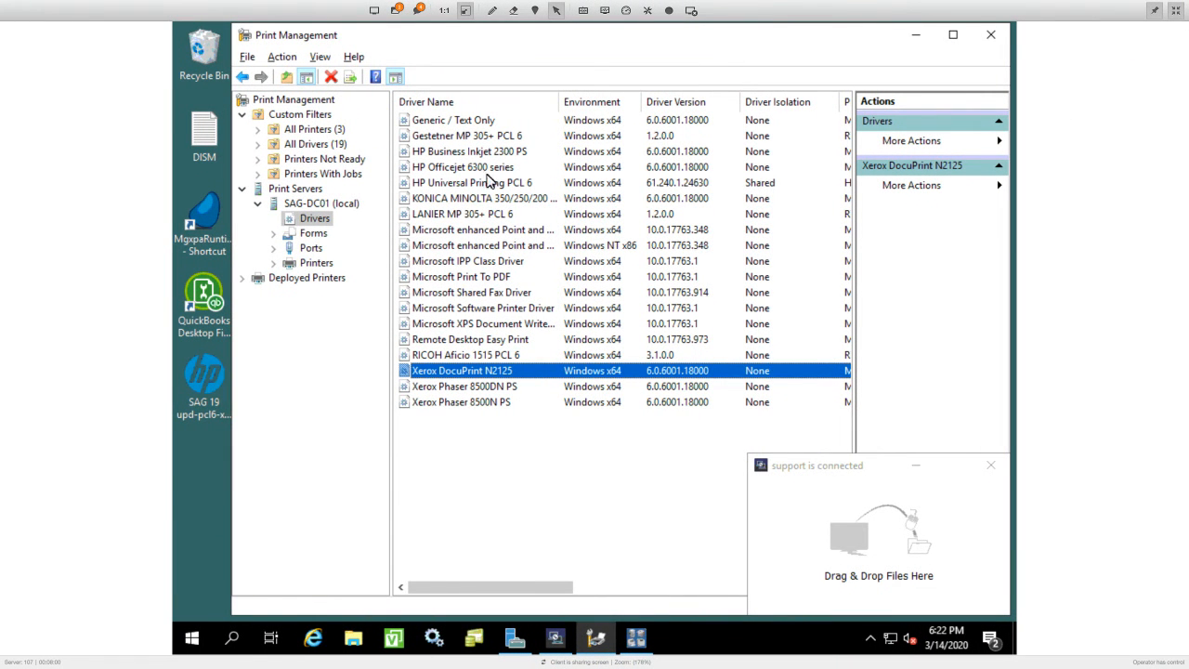
{"action": "left_click", "coordinate": [542, 183]}
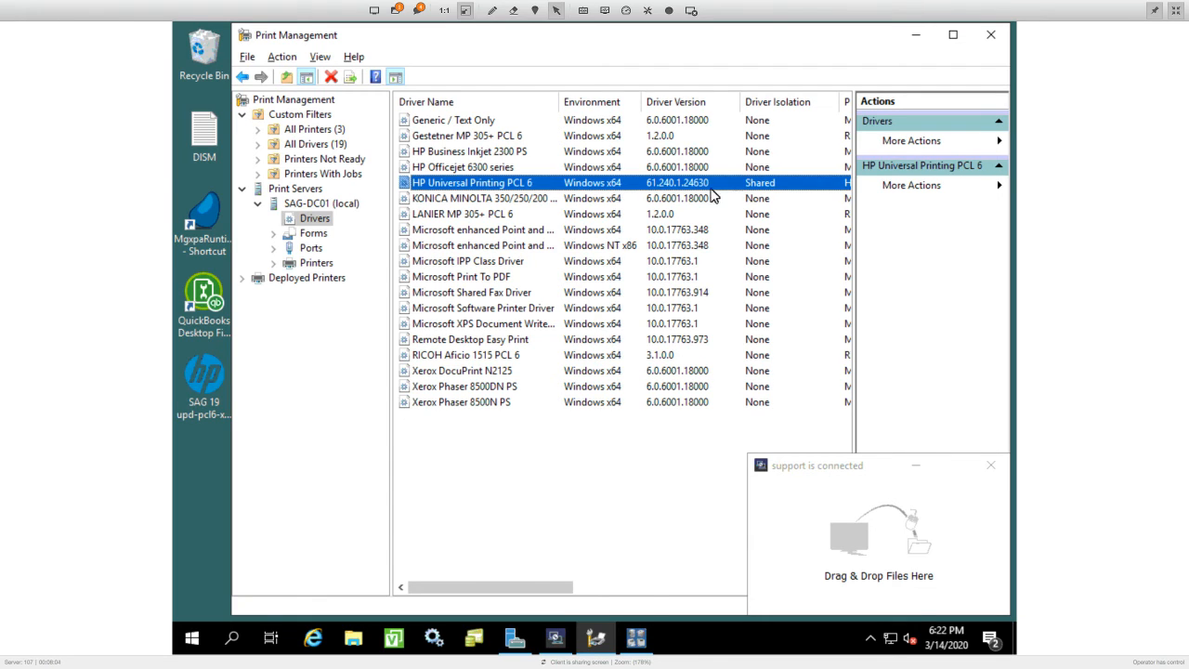
Show the Printers list of SAG-DC01, view the Printer Address page for adding a TCP/IP printer, and cancel the wizard
{"action": "left_click", "coordinate": [315, 263]}
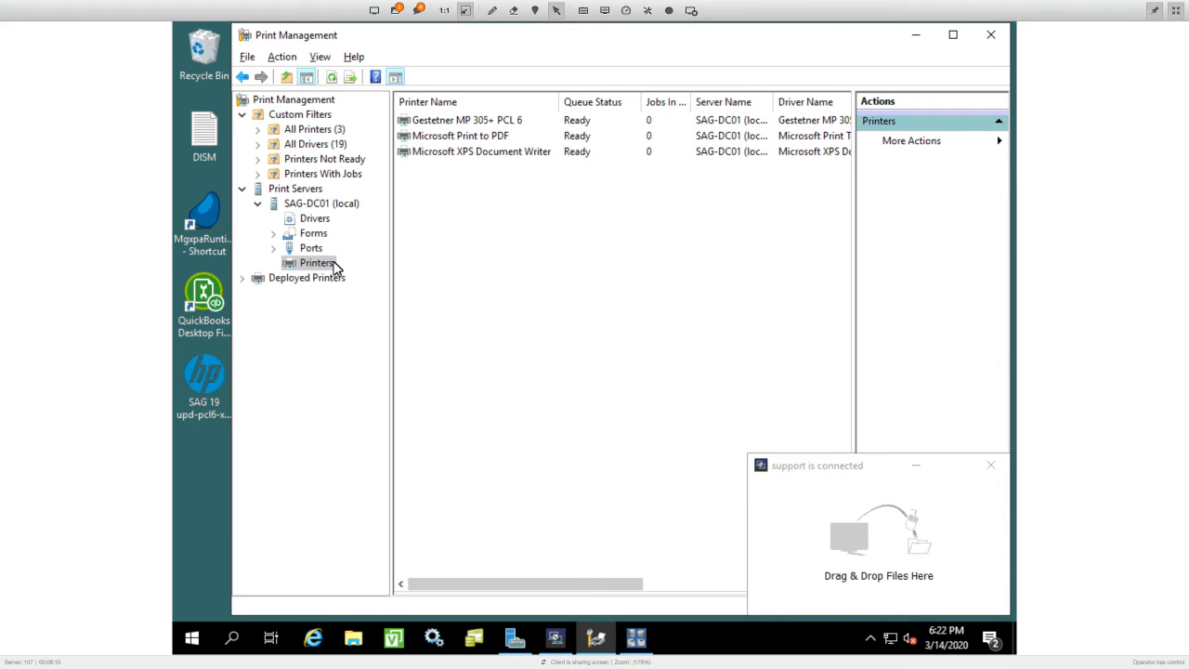
{"action": "right_click", "coordinate": [334, 266]}
{"action": "left_click", "coordinate": [352, 272]}
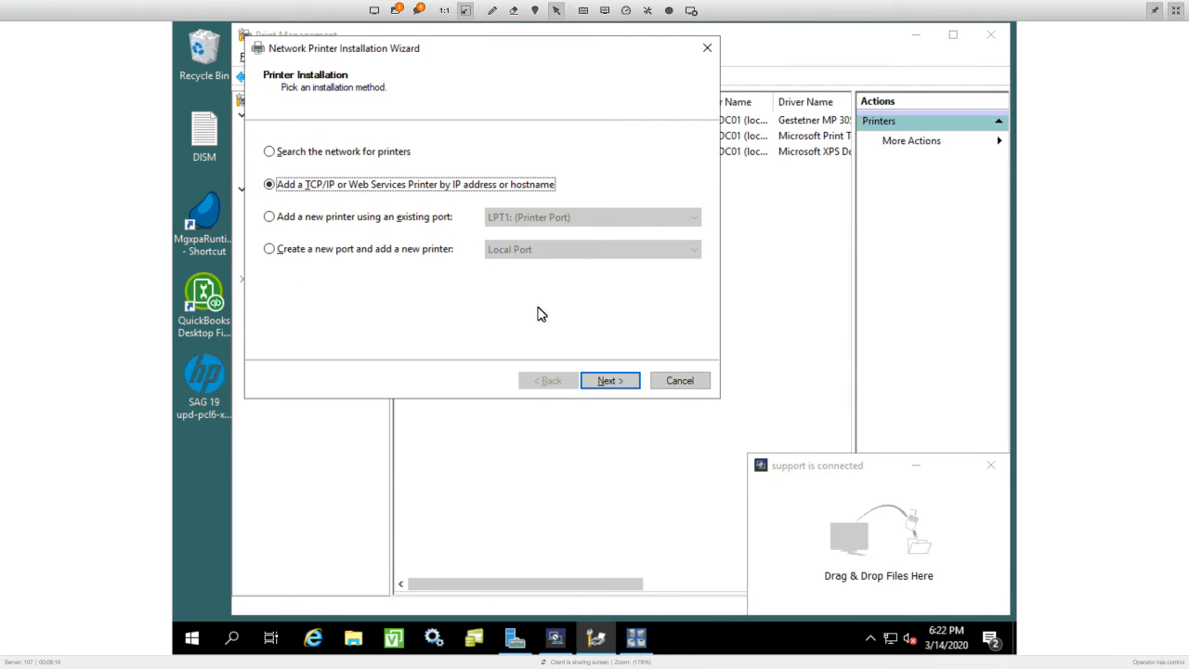
{"action": "left_click", "coordinate": [588, 383]}
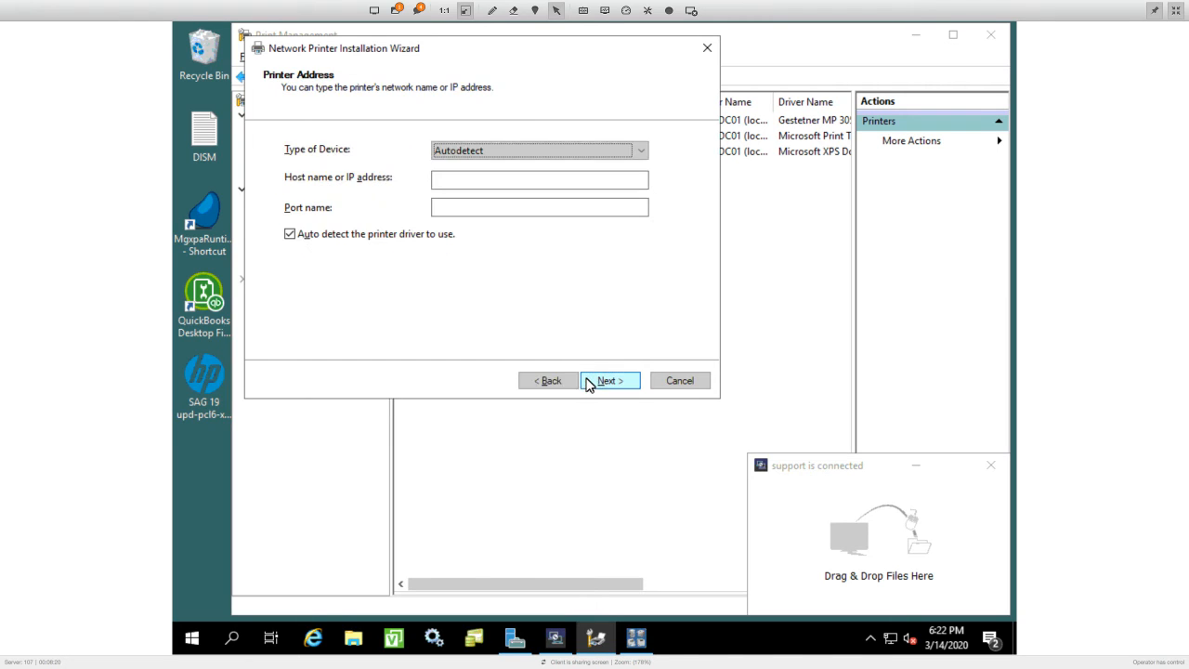
{"action": "left_click", "coordinate": [522, 179]}
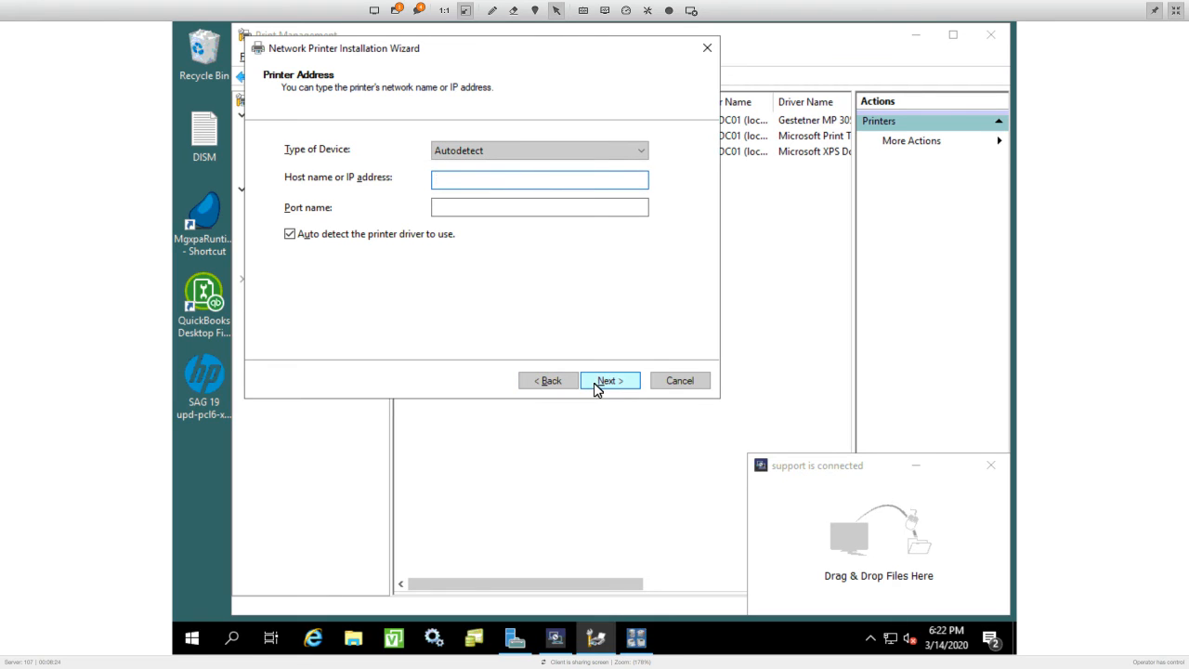
{"action": "left_click", "coordinate": [679, 381]}
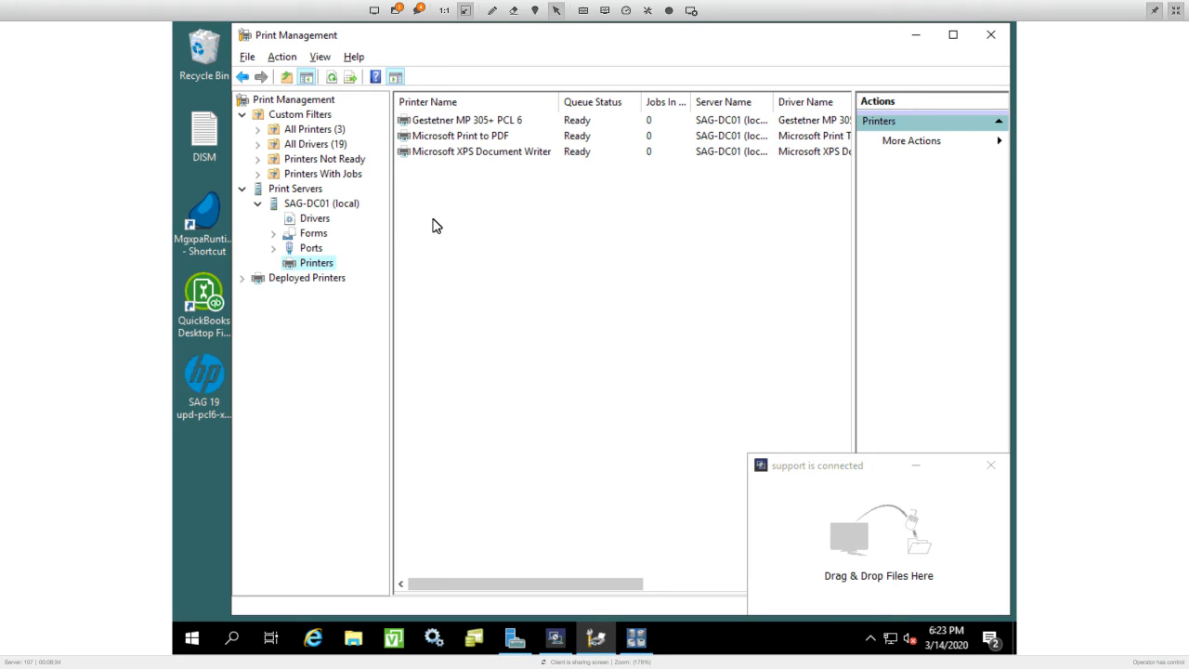
View the sharing settings in the properties of the Gestetner MP 305+ PCL 6 printer and close them
{"action": "left_click", "coordinate": [532, 123]}
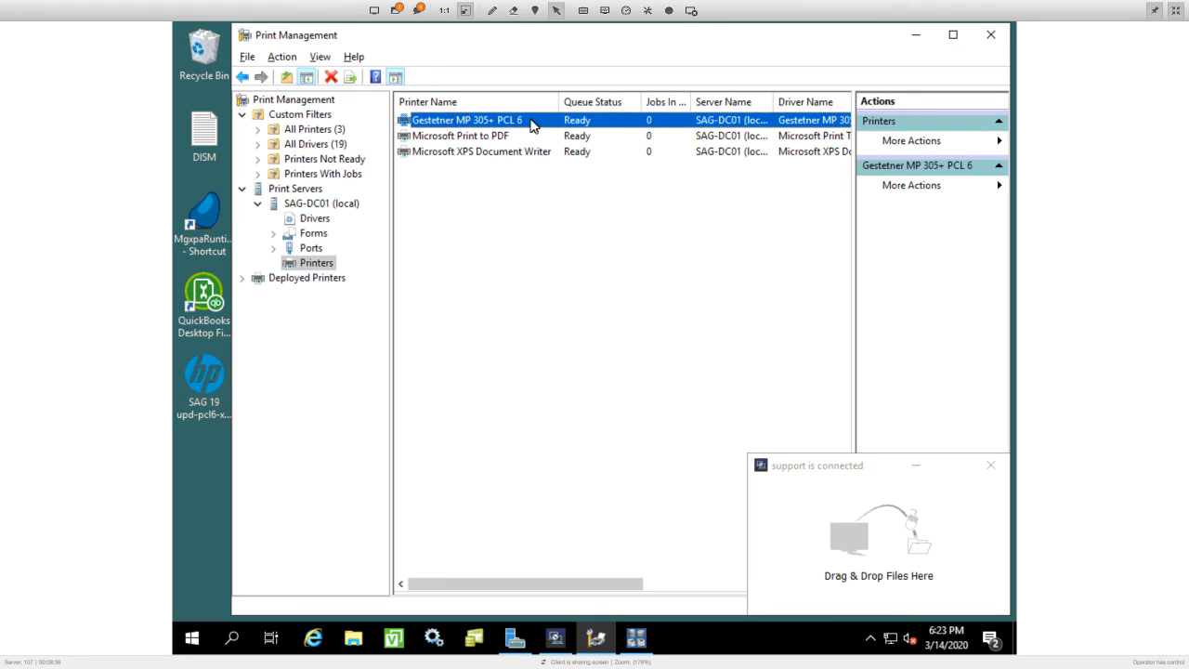
{"action": "right_click", "coordinate": [528, 127]}
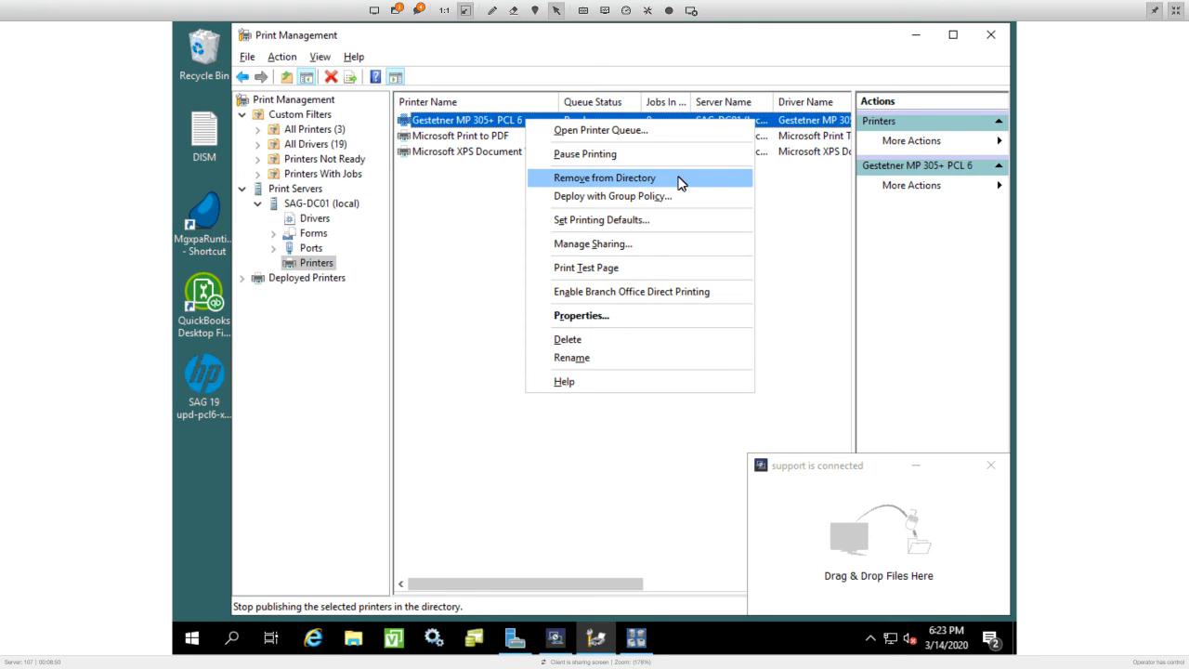
{"action": "left_click", "coordinate": [611, 316]}
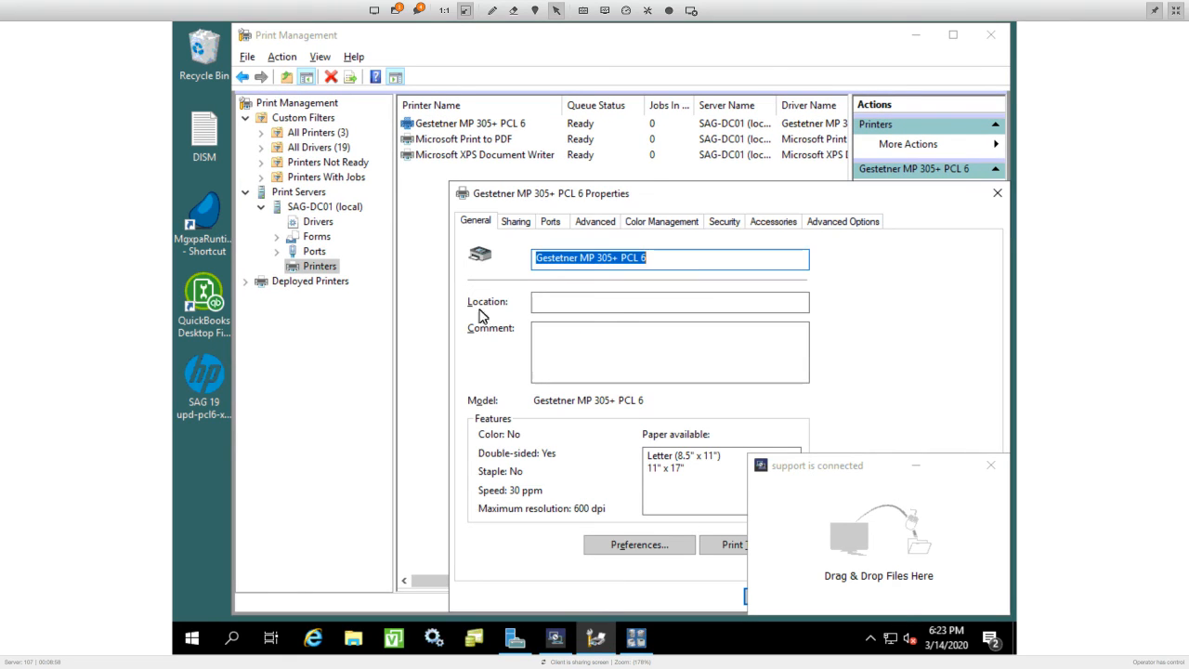
{"action": "left_click", "coordinate": [527, 222]}
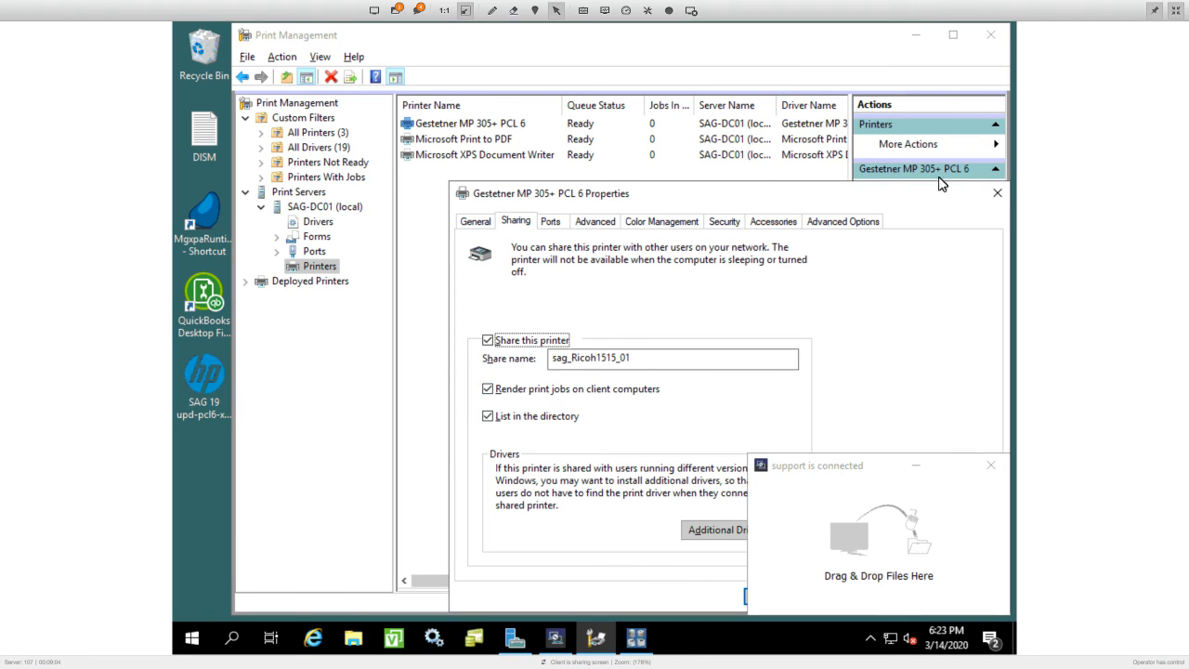
{"action": "left_click", "coordinate": [996, 192]}
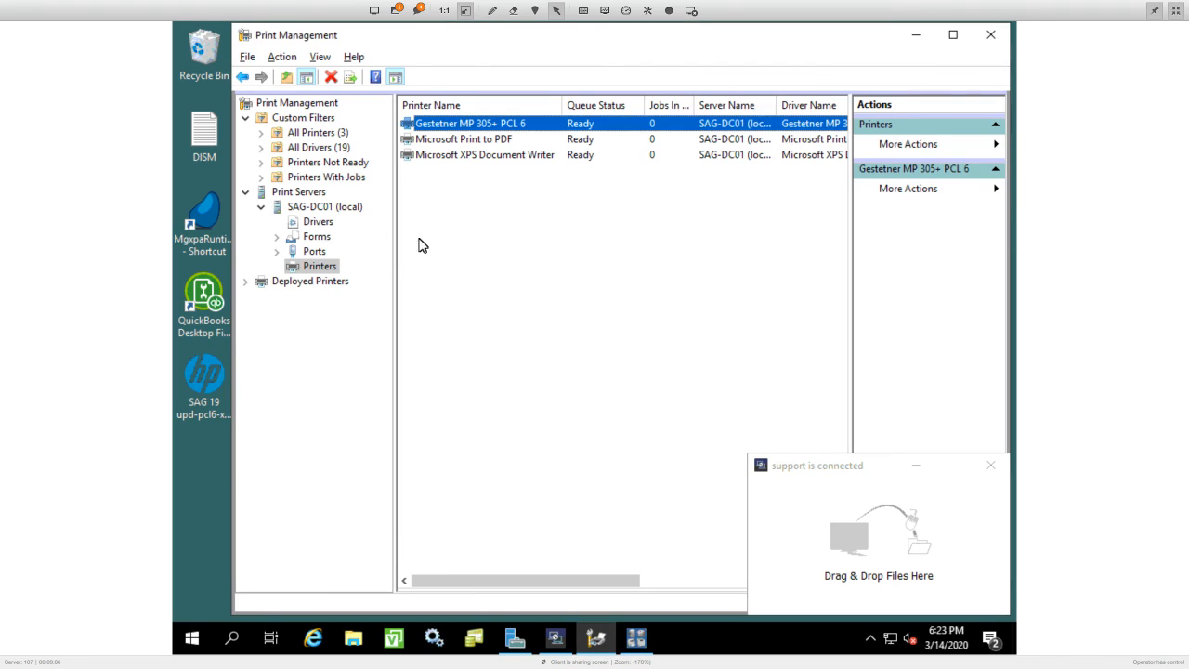
{"action": "left_click", "coordinate": [353, 639]}
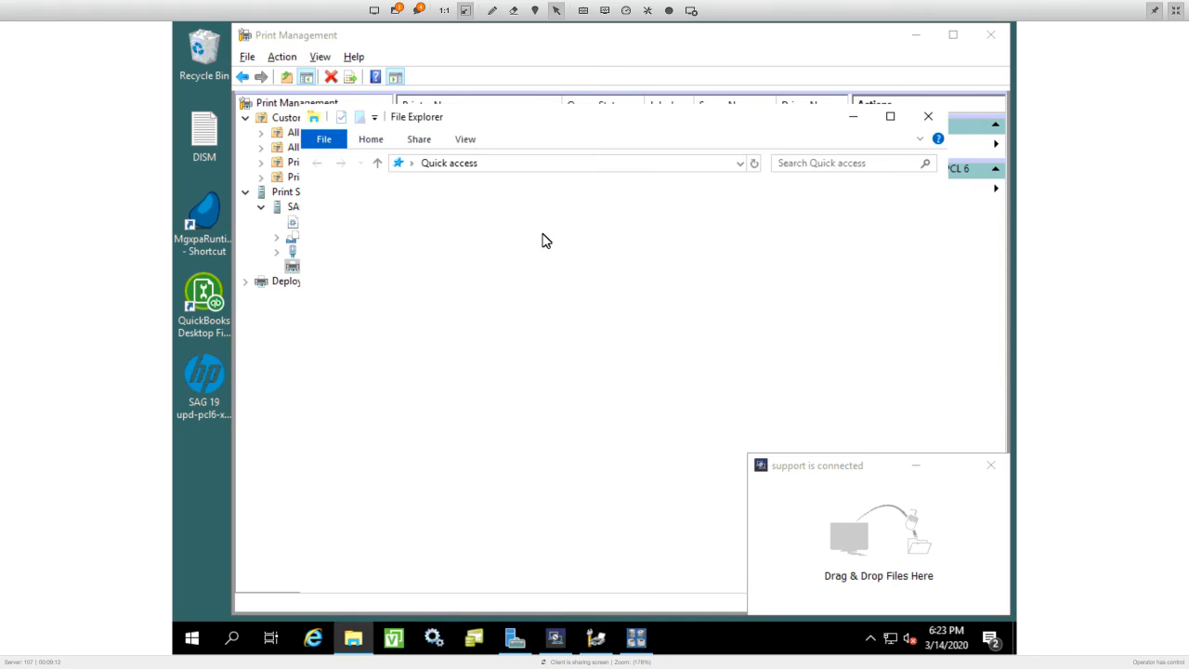
{"action": "left_click", "coordinate": [549, 163]}
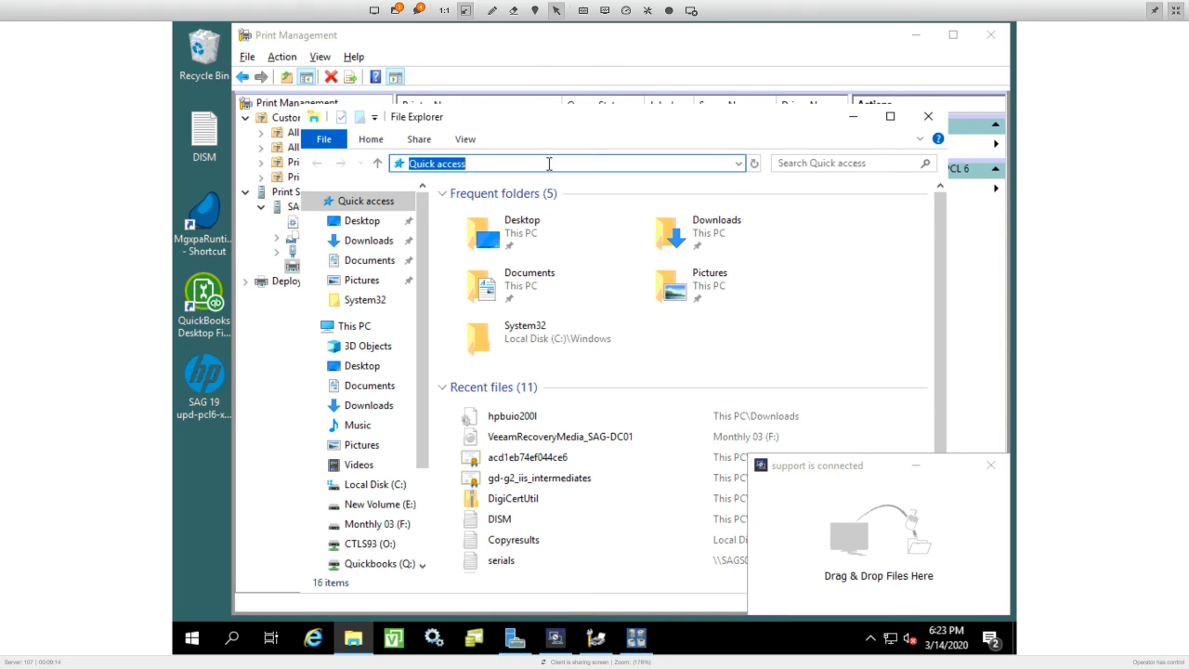
{"action": "type", "text": "\\\\"}
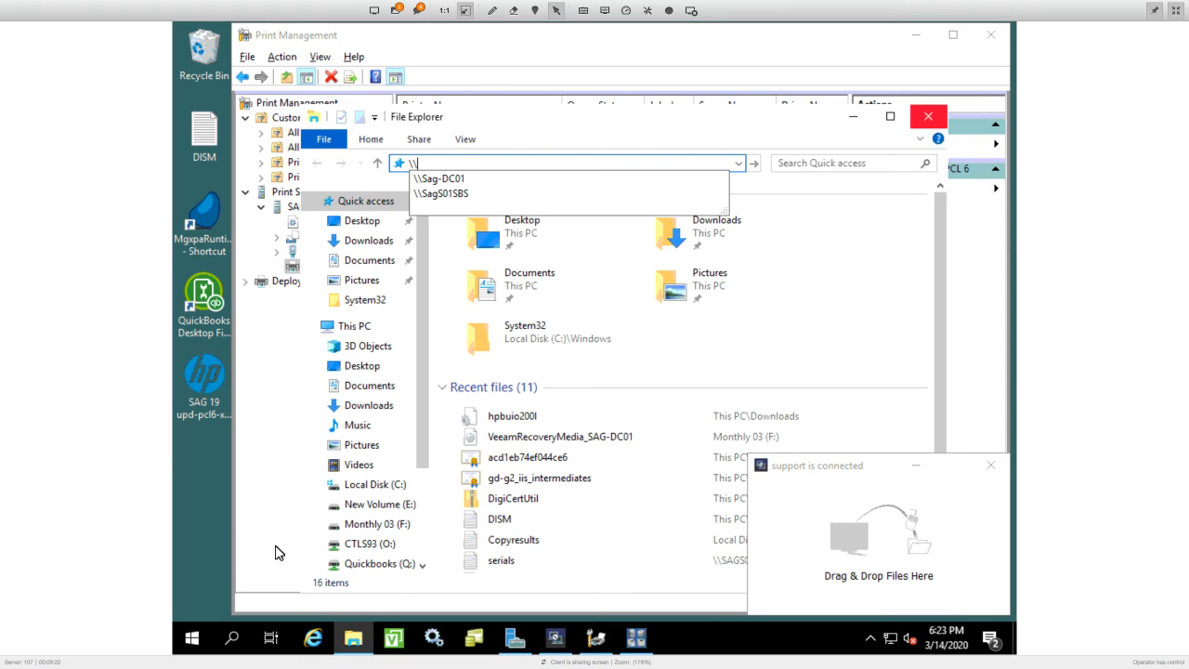
{"action": "left_click", "coordinate": [928, 116]}
Open Devices and Printers in Control Panel through File Explorer, view the available devices for adding a printer, and close Devices and Printers
{"action": "left_click", "coordinate": [353, 638]}
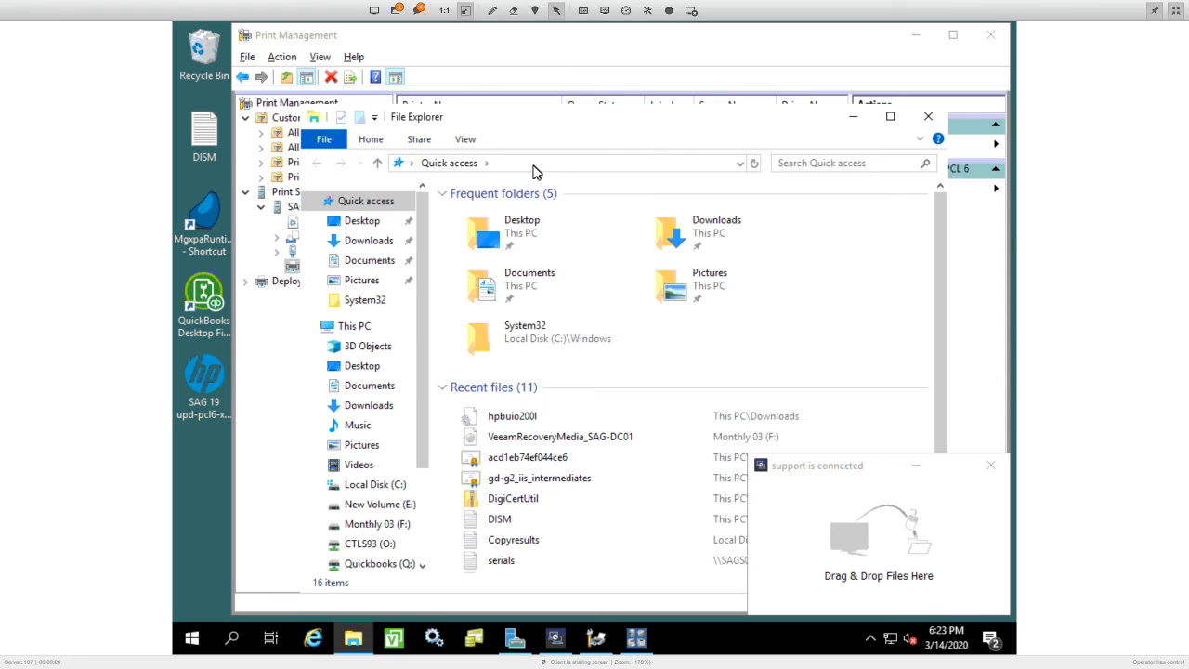
{"action": "left_click", "coordinate": [534, 164]}
{"action": "type", "text": "control"}
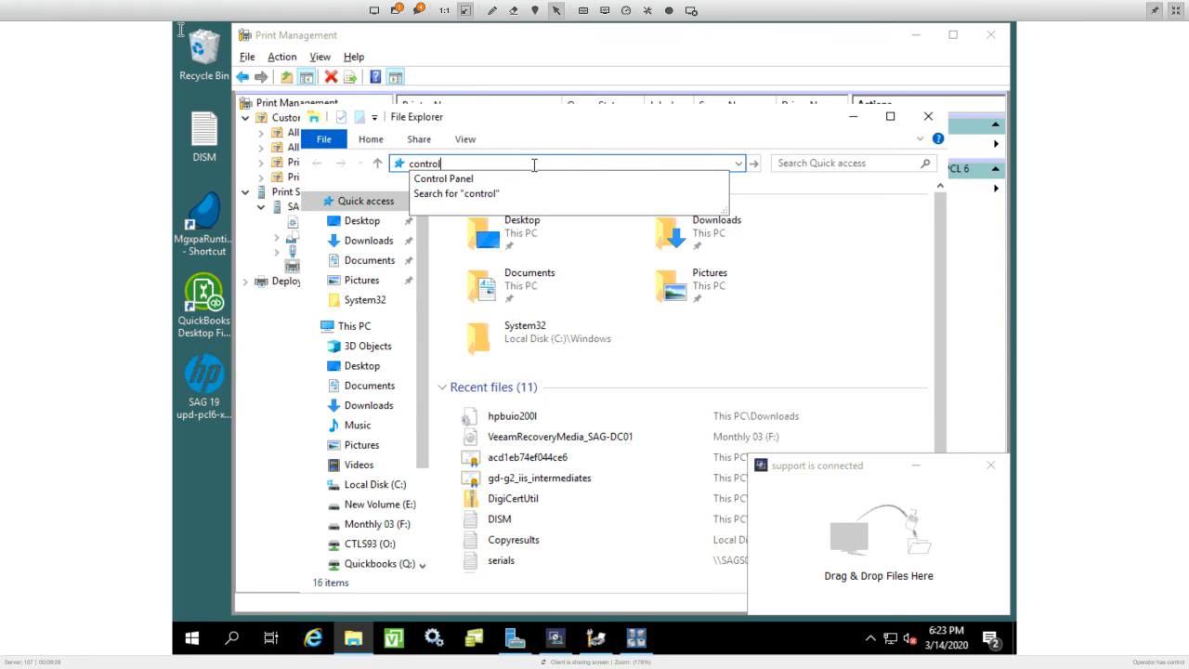
{"action": "key", "text": "Down"}
{"action": "key", "text": "Return"}
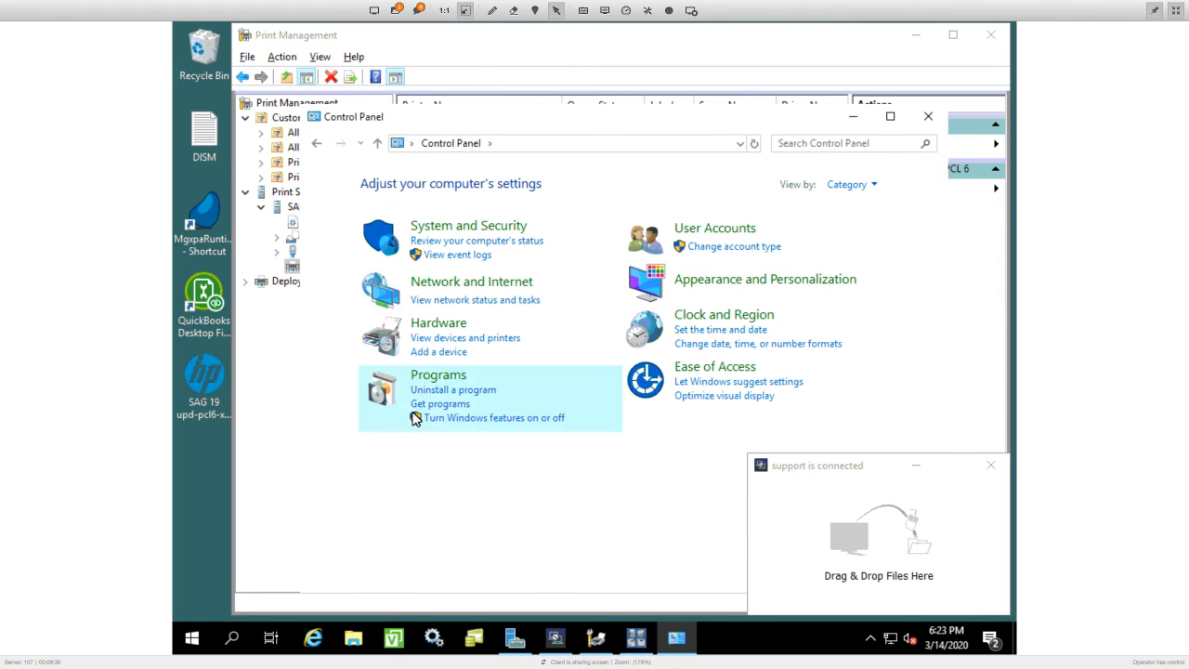
{"action": "left_click", "coordinate": [476, 338]}
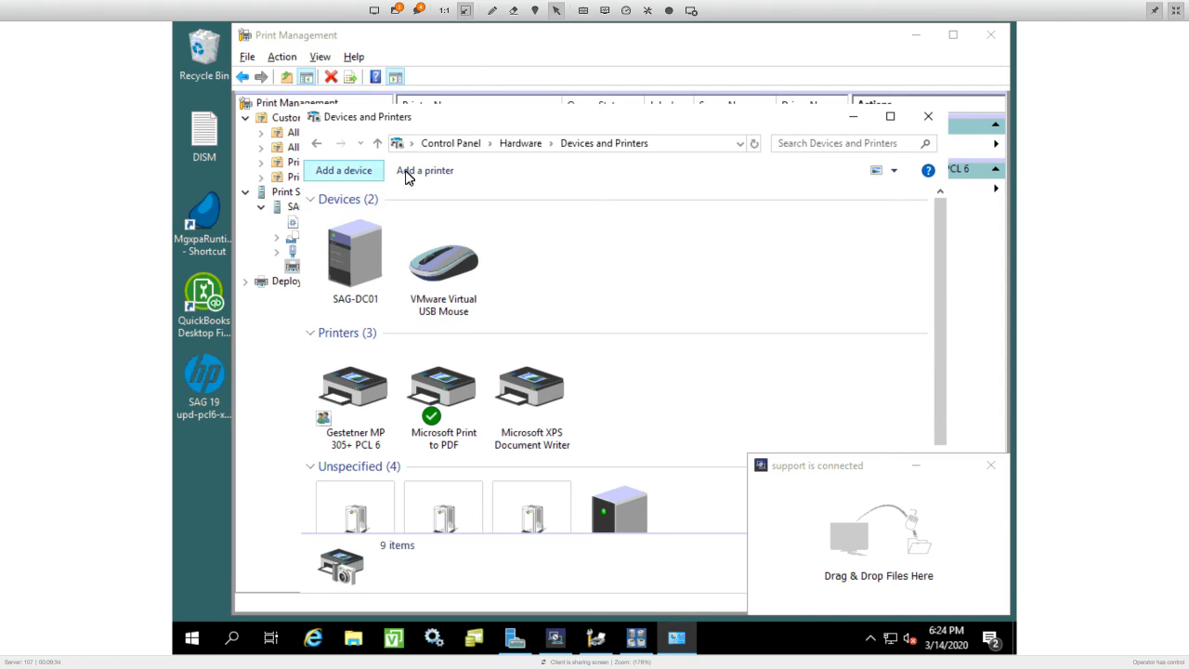
{"action": "left_click", "coordinate": [405, 170]}
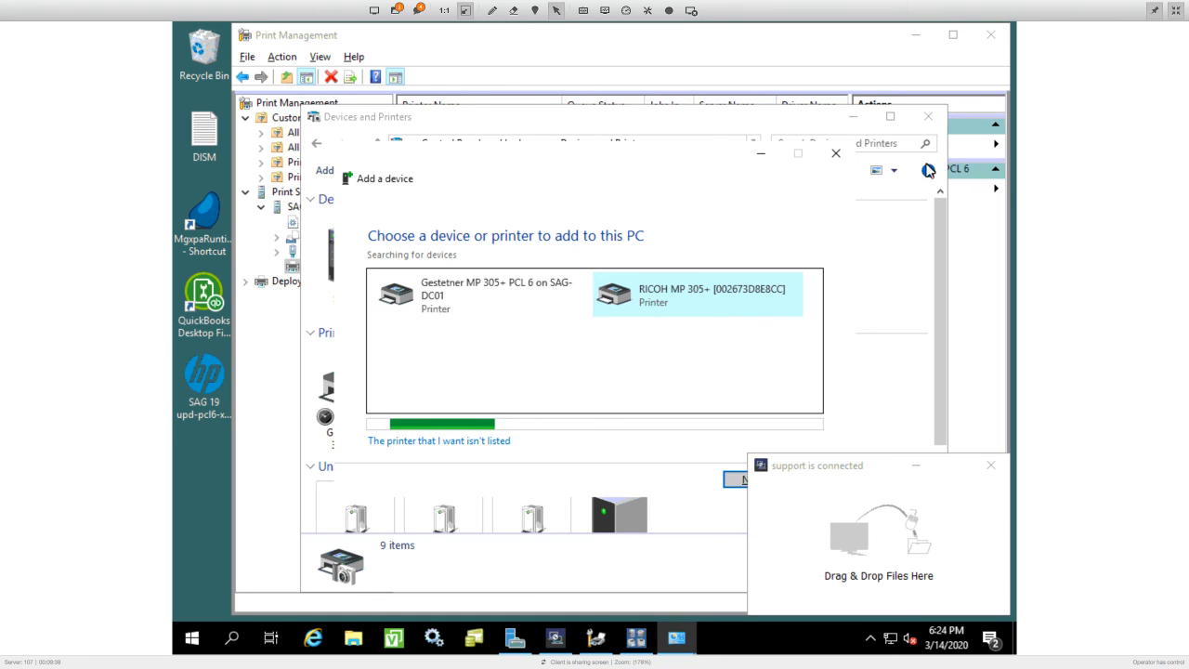
{"action": "left_click", "coordinate": [929, 118]}
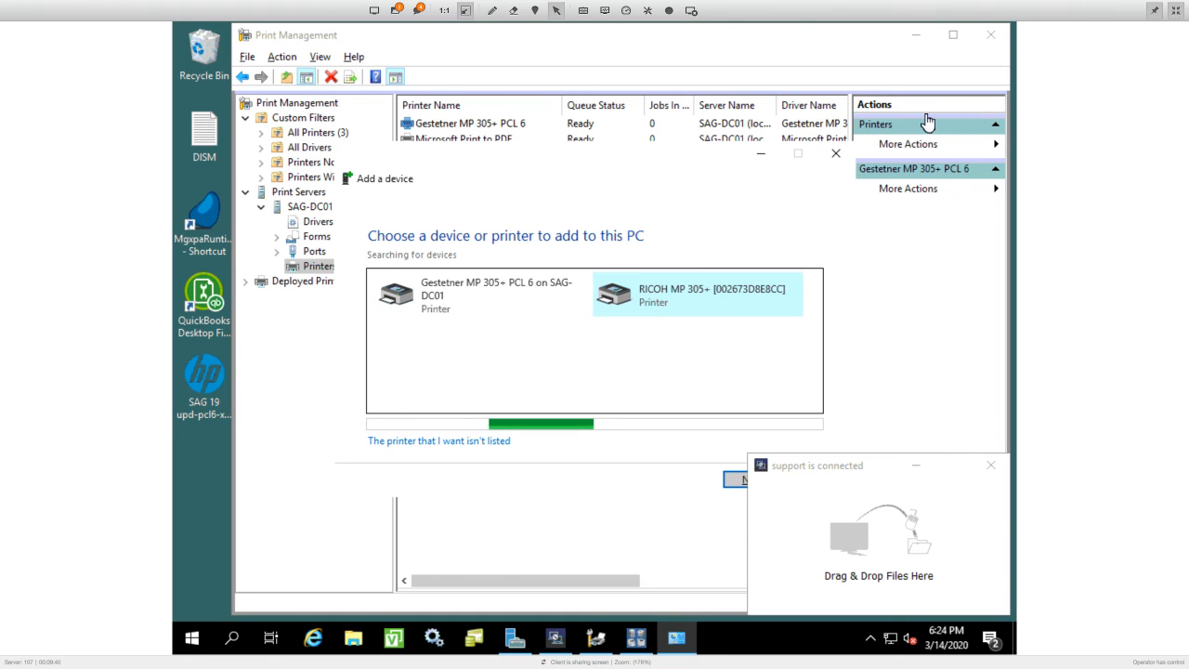
Switch from the remote session to the web browser and show the Stuffnthingstoday site in Website Builder
{"action": "key", "text": "ctrl+Right"}
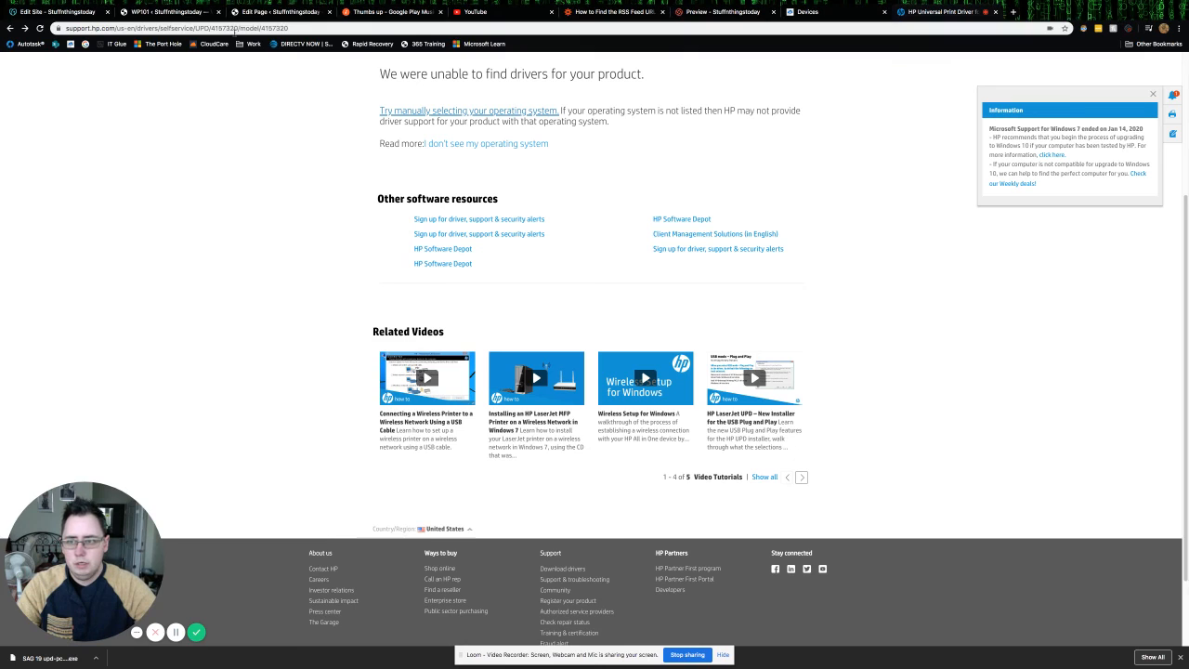
{"action": "left_click", "coordinate": [65, 11]}
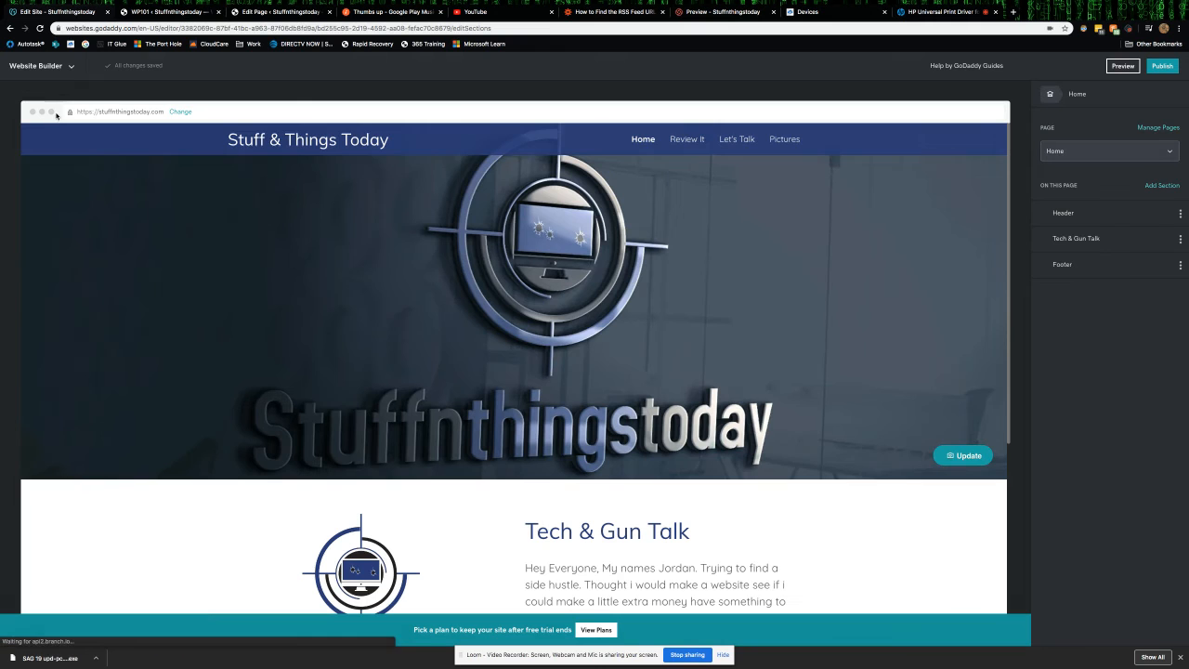